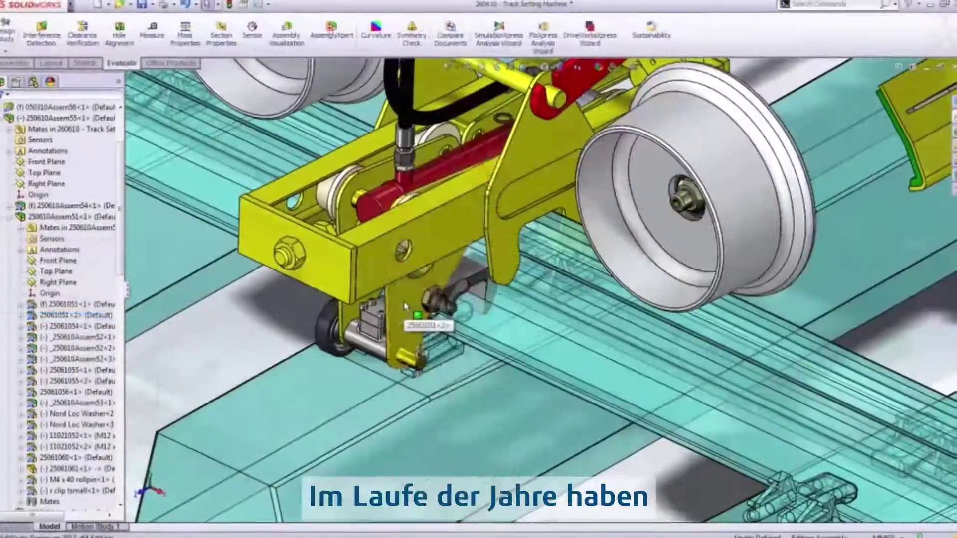
# Step: Switch the width mate to a dimension and Auto Repair LocalLPattern1's missing Distance1 reference
pyautogui.click(449, 219)
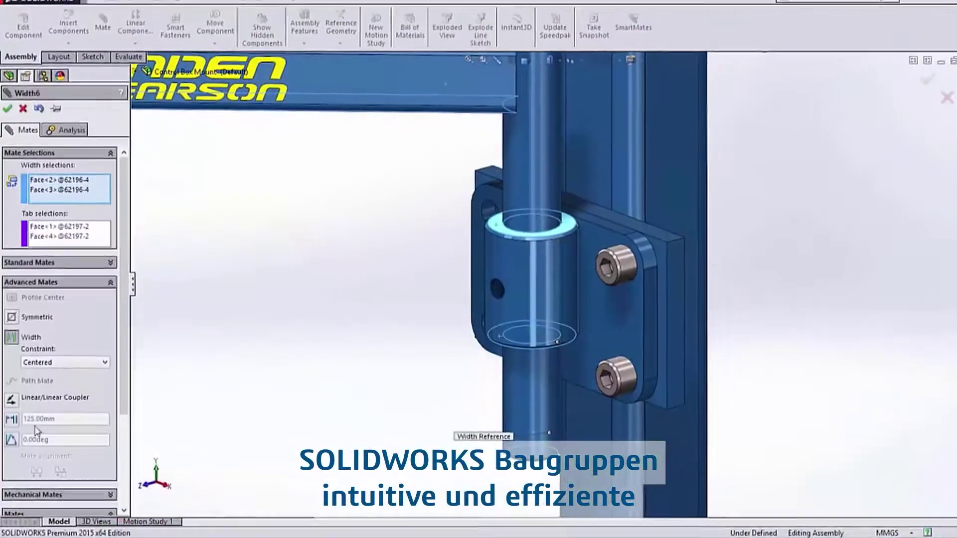
pyautogui.click(74, 353)
pyautogui.click(75, 369)
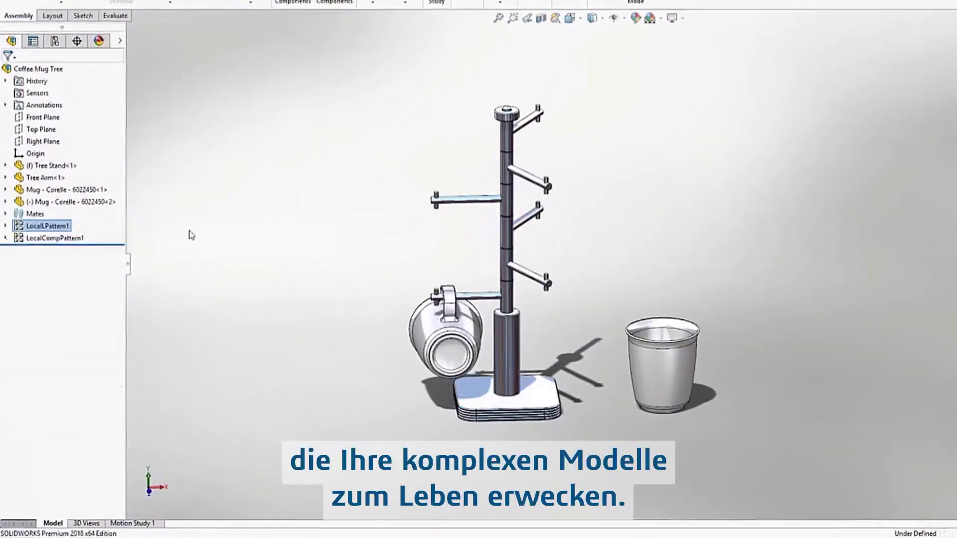
pyautogui.rightClick(54, 226)
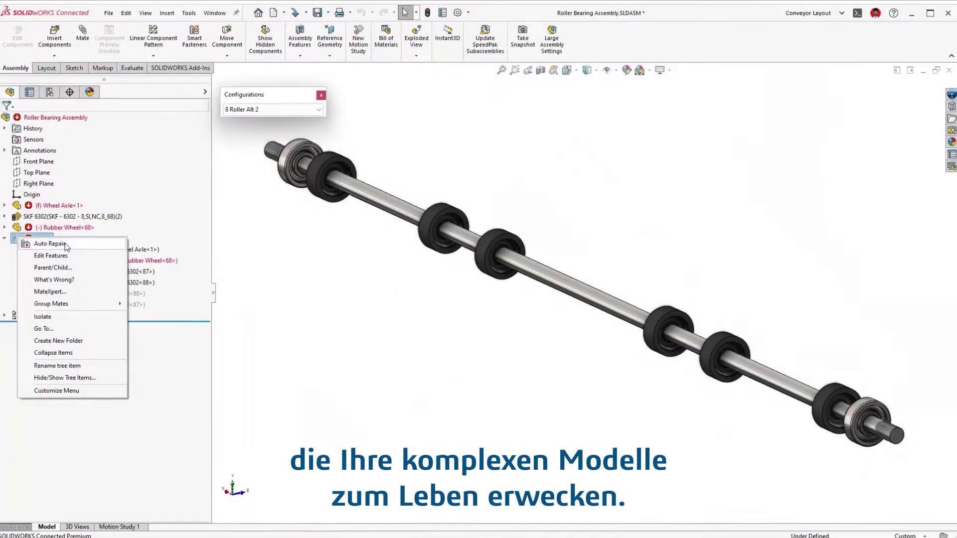
pyautogui.click(61, 246)
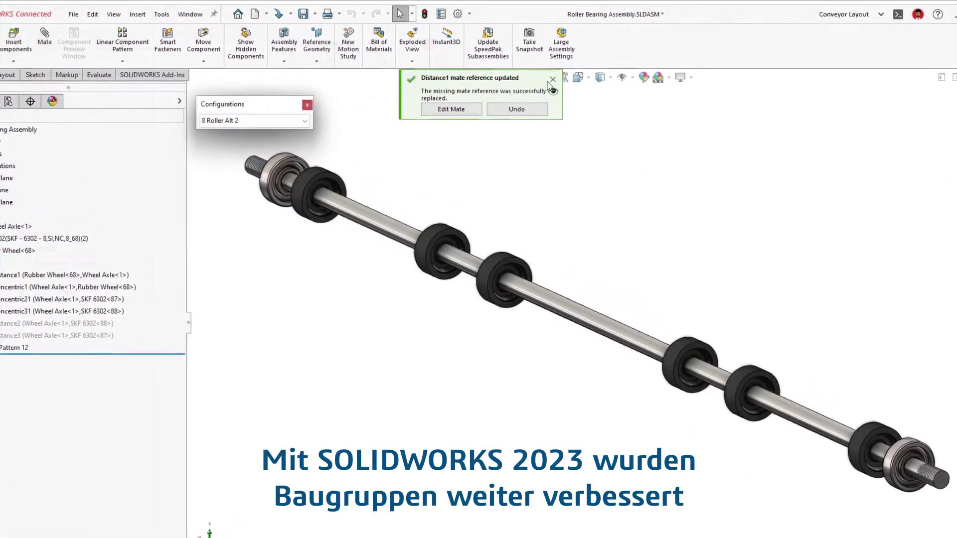
# Step: Suppress the Sort Conveyor 1–4 references
pyautogui.click(75, 276)
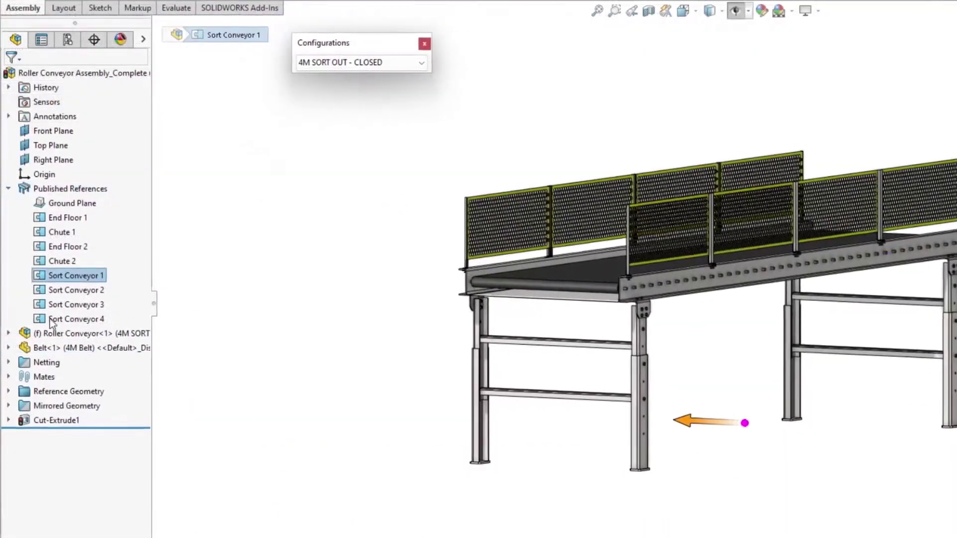
pyautogui.keyDown('shift'); pyautogui.click(51, 320); pyautogui.keyUp('shift')
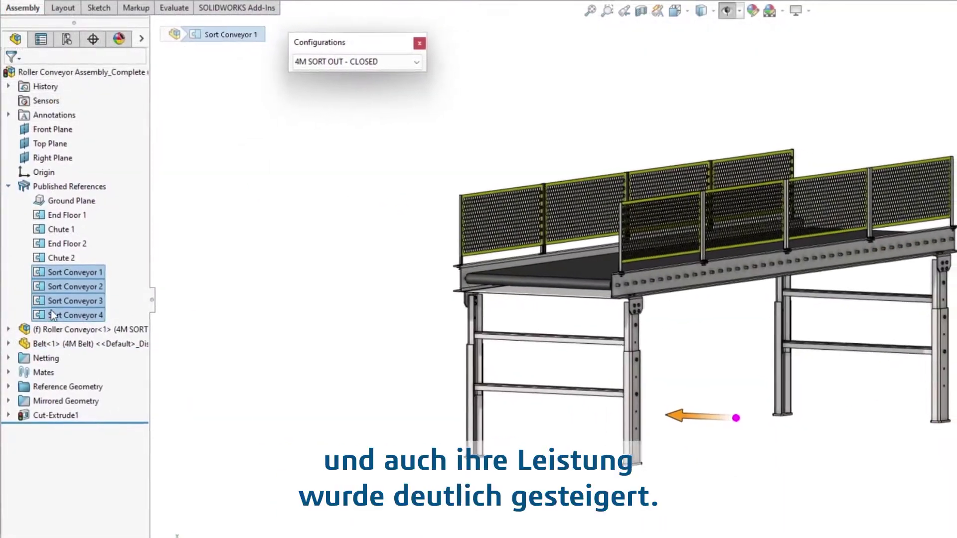
pyautogui.rightClick(70, 274)
pyautogui.click(69, 273)
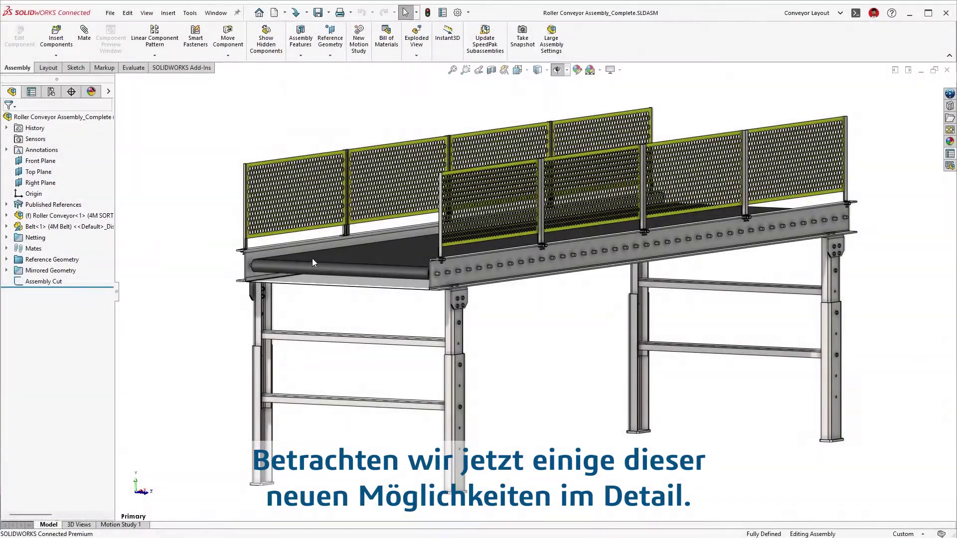
# Step: Zoom to the roller bed and open the Roller Bearing Assembly as its own document
pyautogui.moveTo(238, 229); pyautogui.dragTo(477, 342)
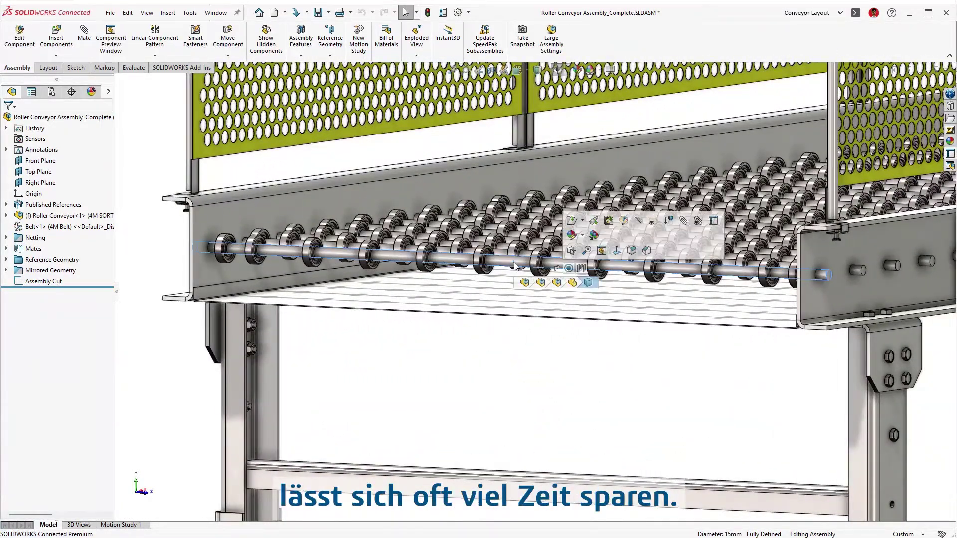
pyautogui.click(557, 283)
pyautogui.click(572, 228)
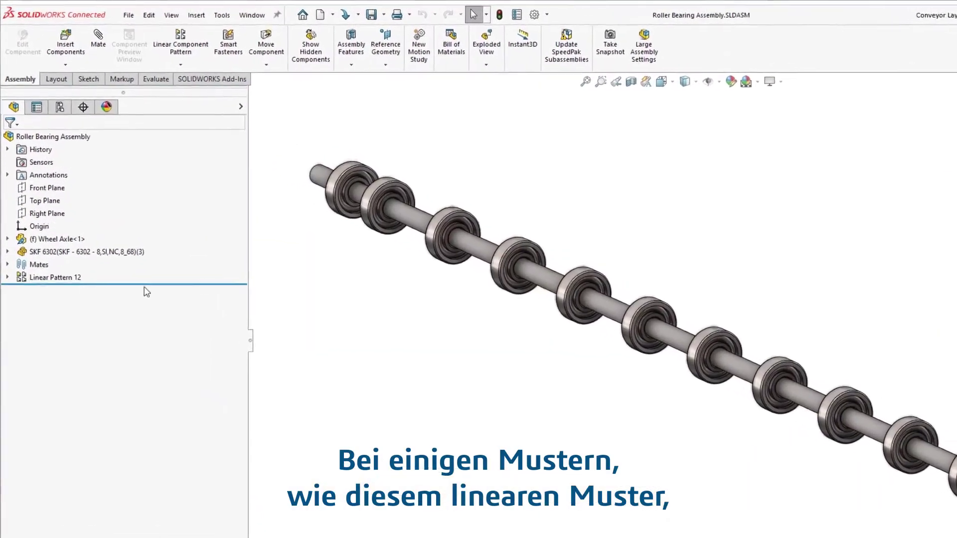
# Step: Activate the 8 Roller Alt 1 configuration
pyautogui.click(36, 288)
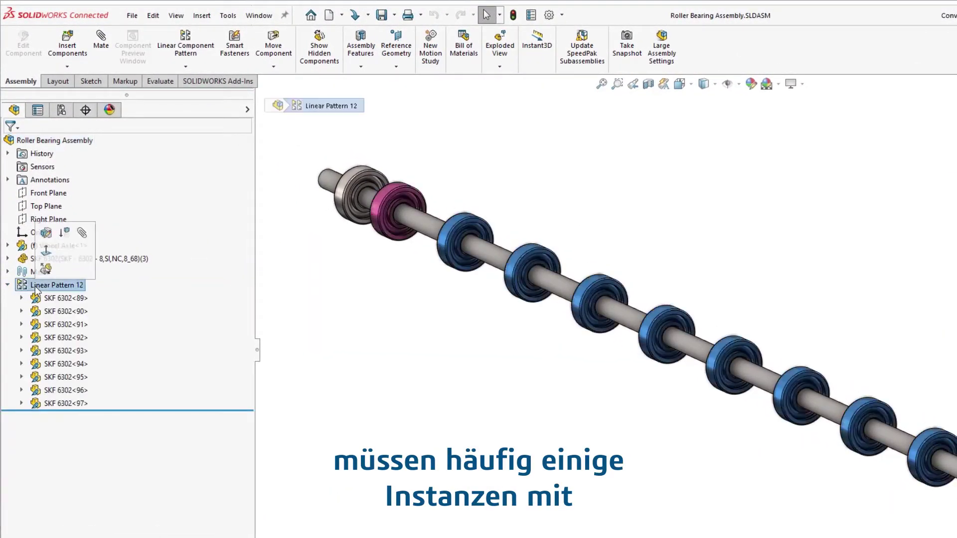
pyautogui.hotkey('ctrl', 'shift', 'c')
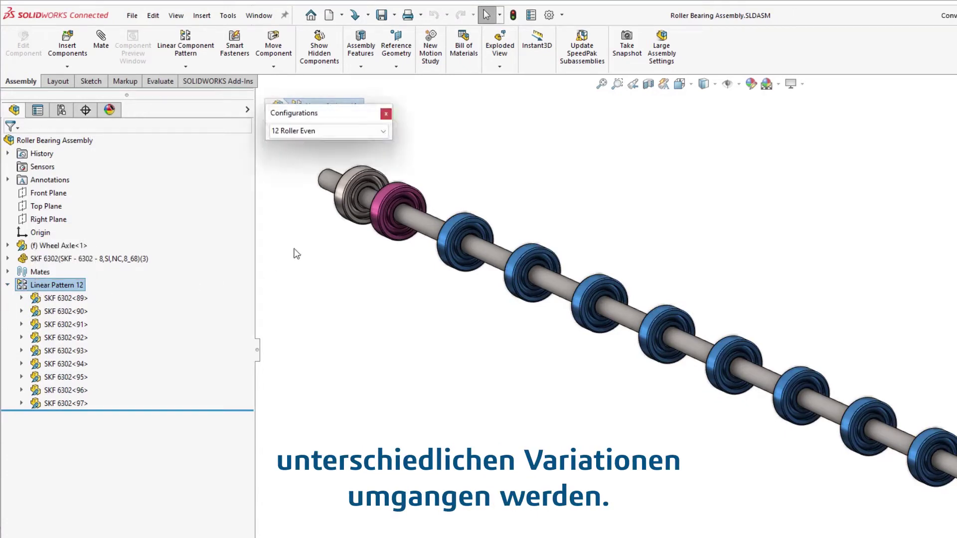
pyautogui.click(322, 131)
pyautogui.click(322, 153)
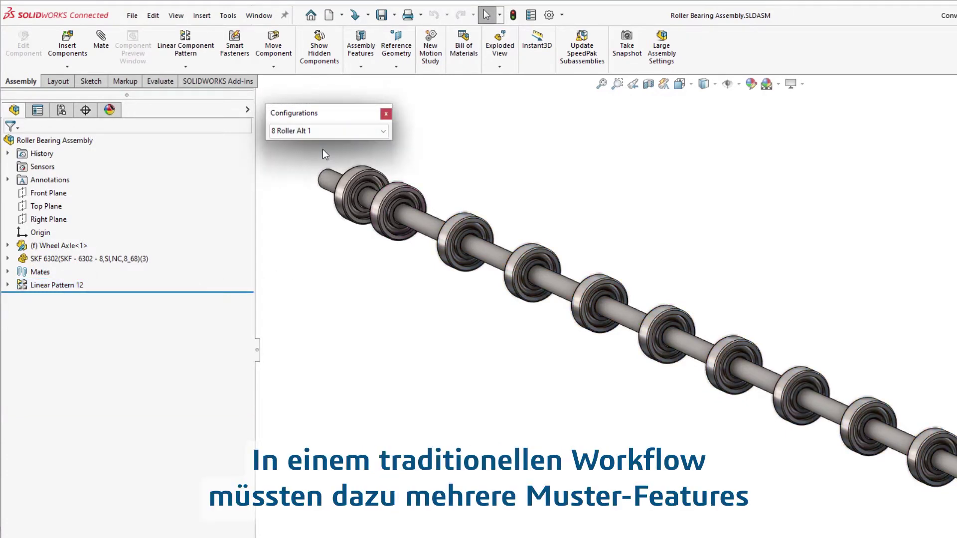
# Step: Suppress bearings SKF 6302<90>, <91>, <94>, <95> under Linear Pattern 12, then edit the pattern
pyautogui.click(7, 285)
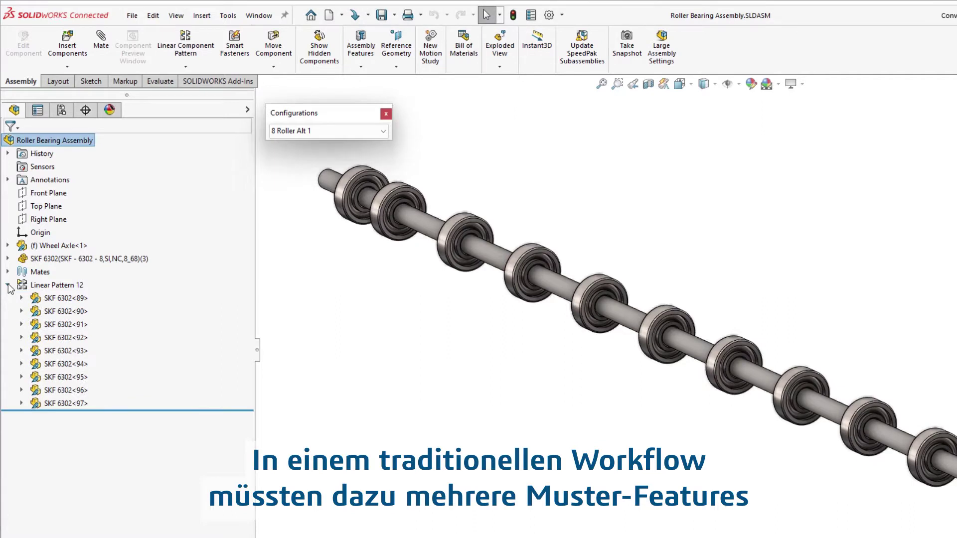
pyautogui.click(48, 312)
pyautogui.keyDown('ctrl'); pyautogui.click(50, 324); pyautogui.keyUp('ctrl')
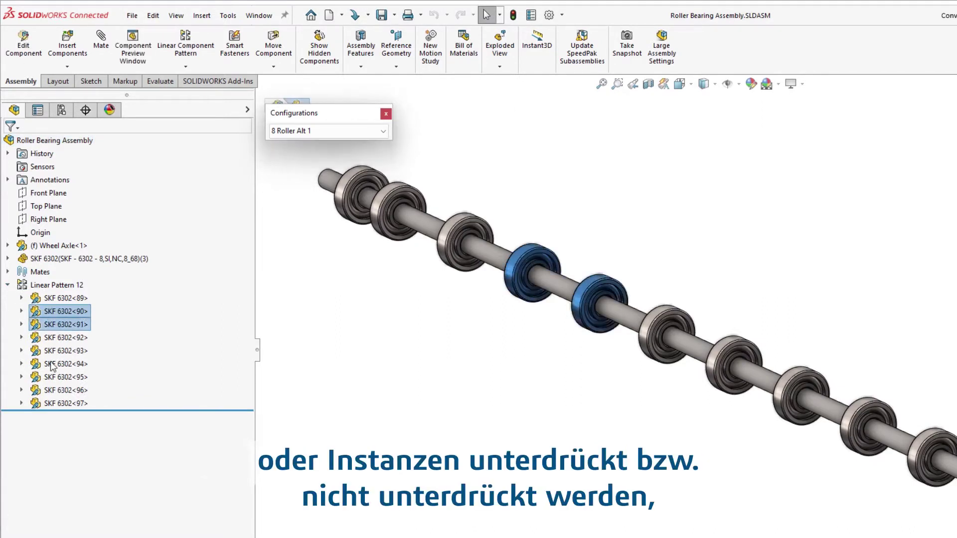
pyautogui.keyDown('ctrl'); pyautogui.click(52, 377); pyautogui.keyUp('ctrl')
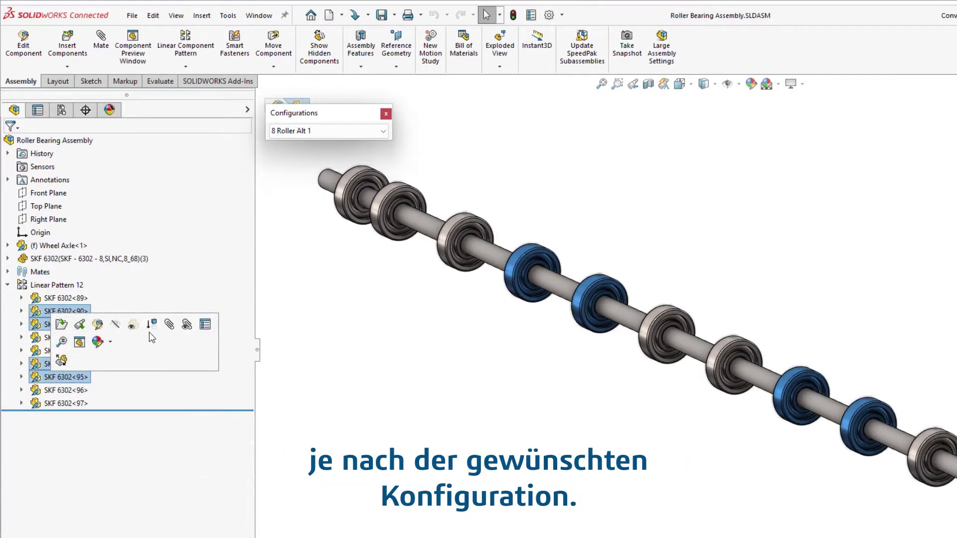
pyautogui.click(151, 325)
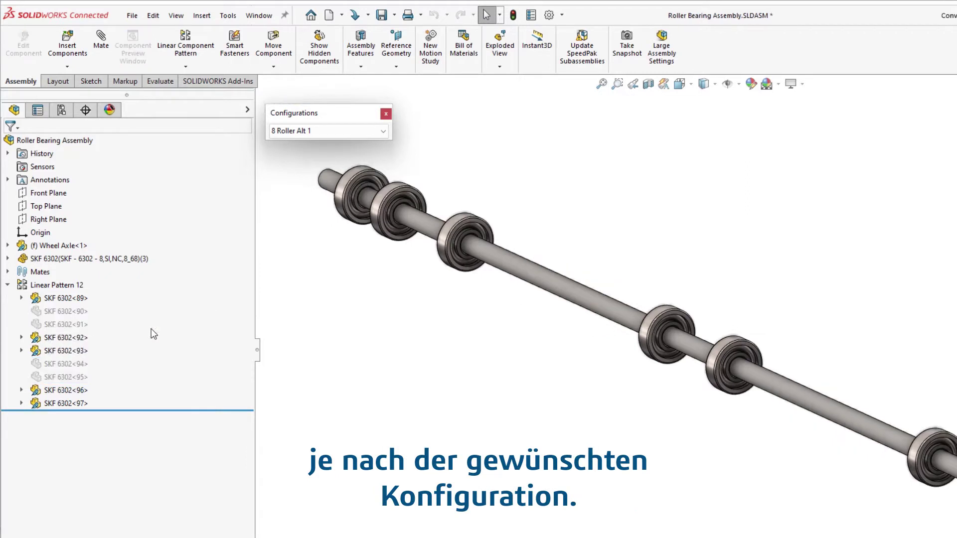
pyautogui.click(39, 286)
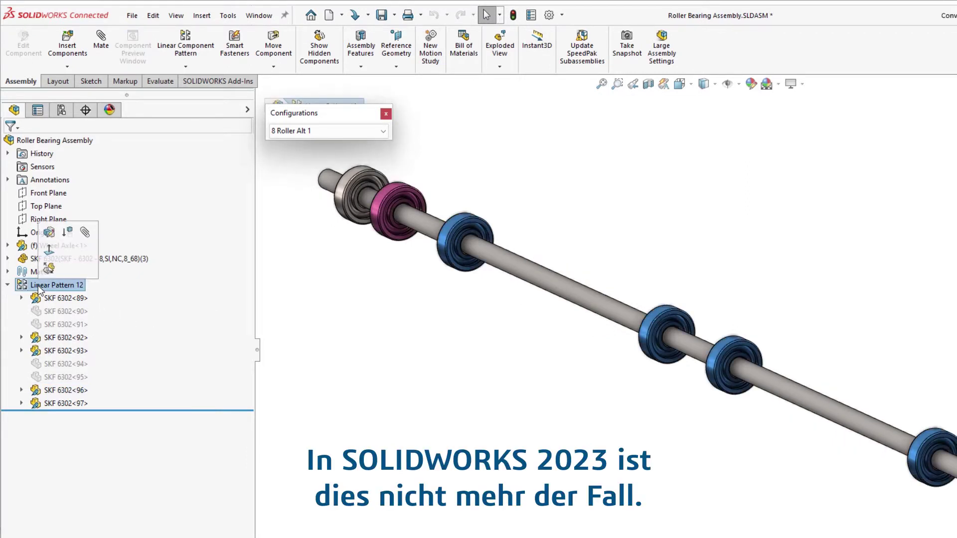
pyautogui.click(48, 233)
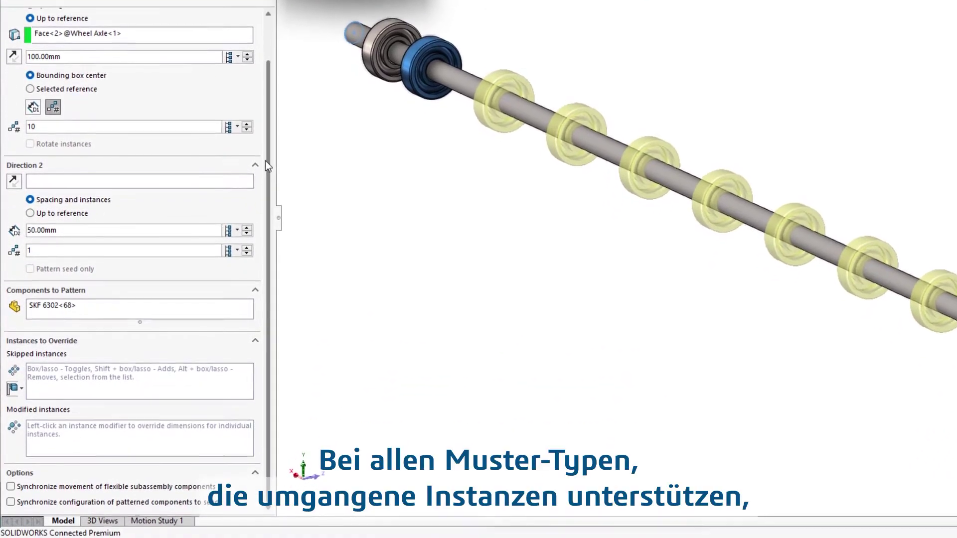
# Step: Skip Linear Pattern 12's third instance (3, 1) for This Configuration only
pyautogui.click(64, 369)
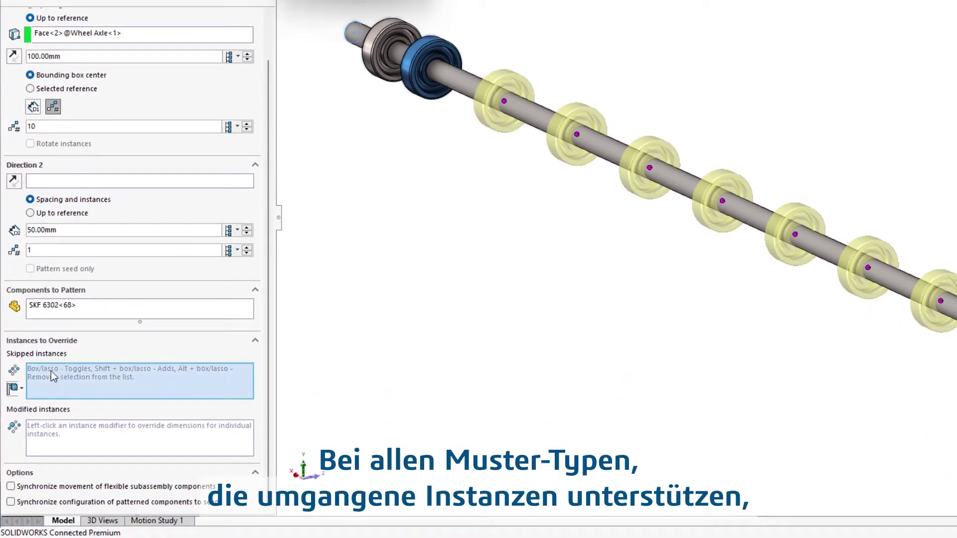
pyautogui.click(15, 388)
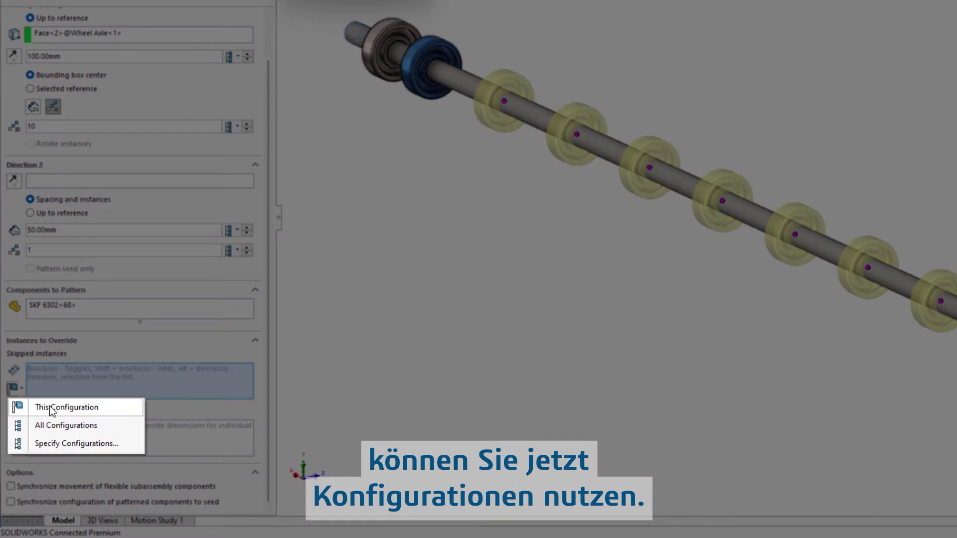
pyautogui.click(51, 411)
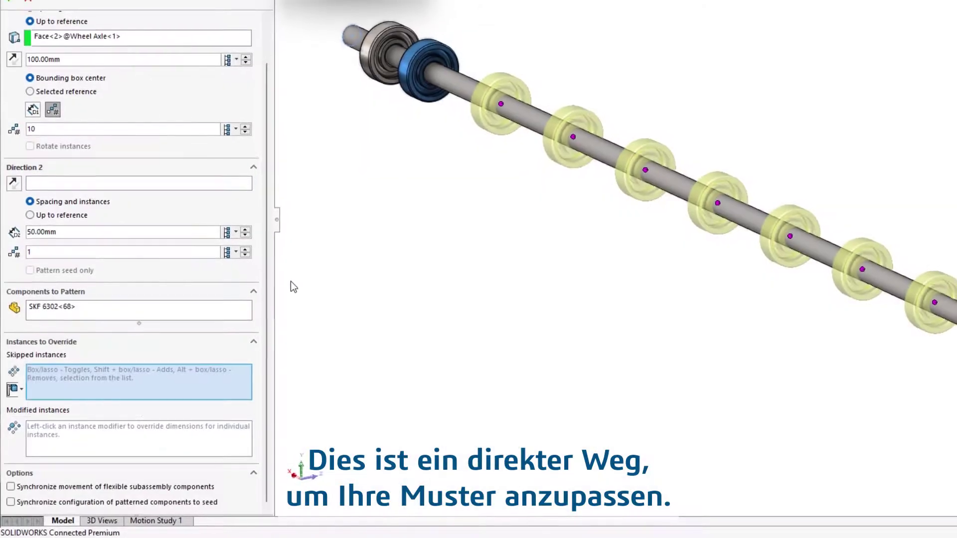
pyautogui.click(574, 136)
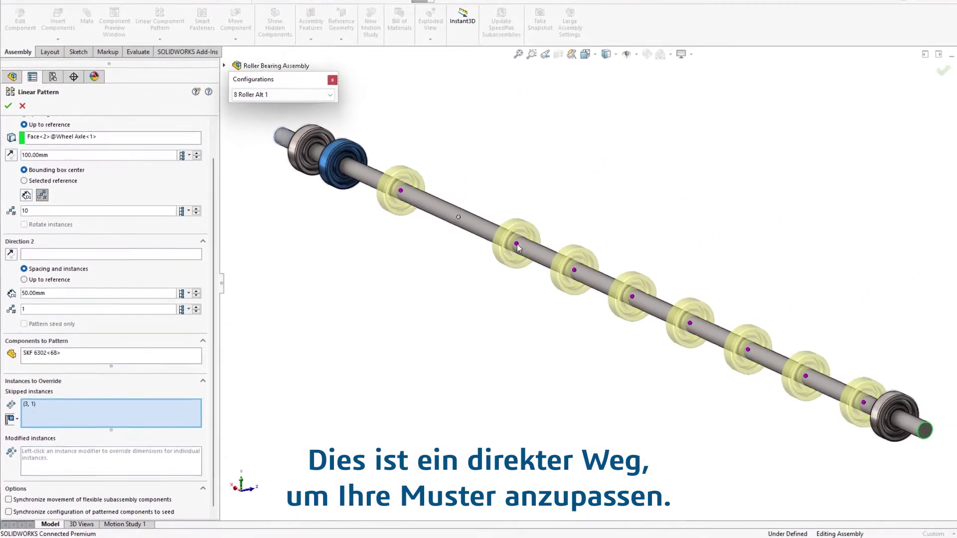
pyautogui.press('Return')
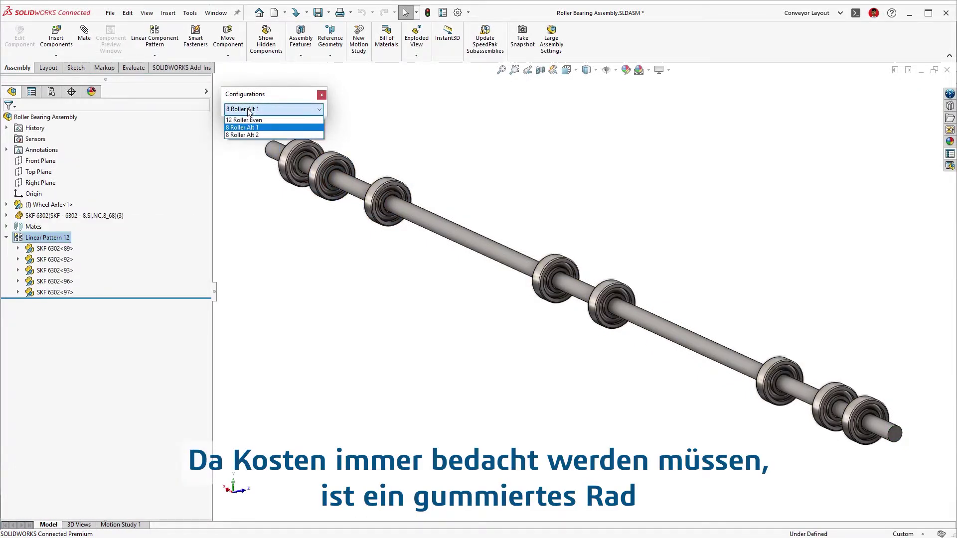
# Step: In 8 Roller Alt 2, select bearing SKF 6302<68>
pyautogui.click(245, 135)
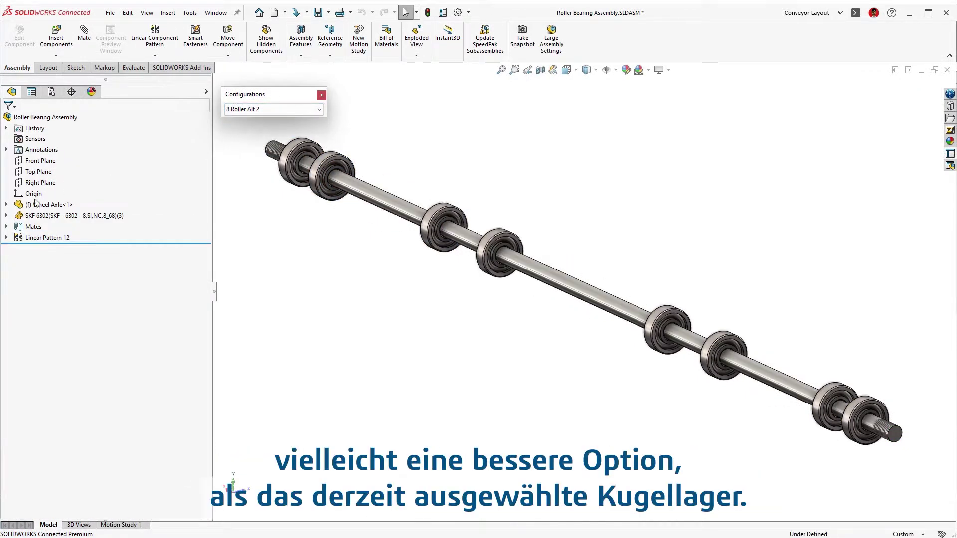
pyautogui.click(6, 216)
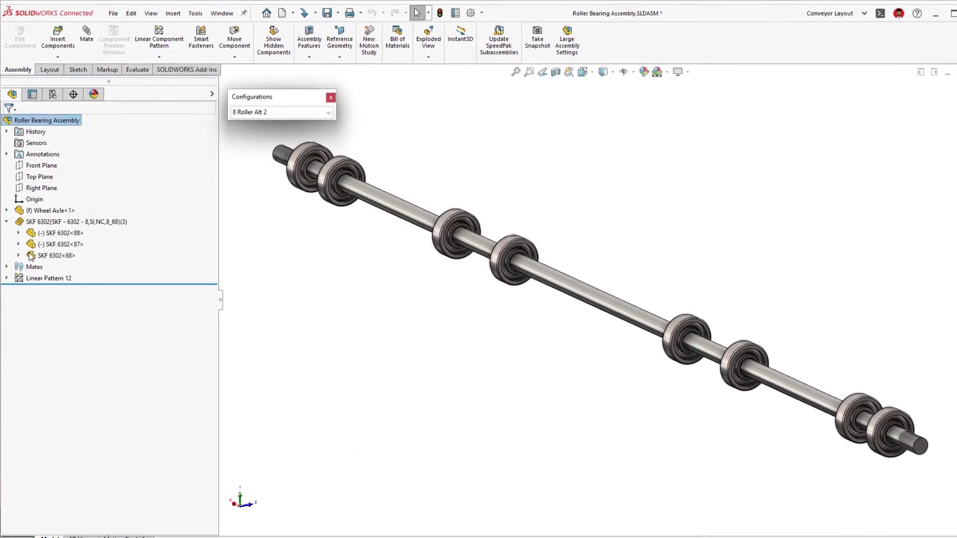
pyautogui.click(31, 249)
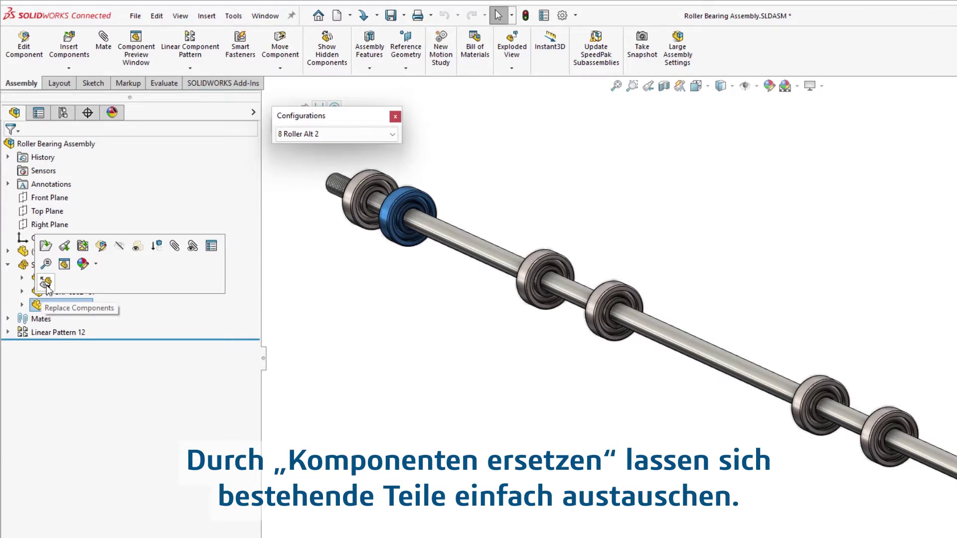
# Step: Replace only that bearing instance with Rubber Wheel.SLDPRT
pyautogui.click(46, 283)
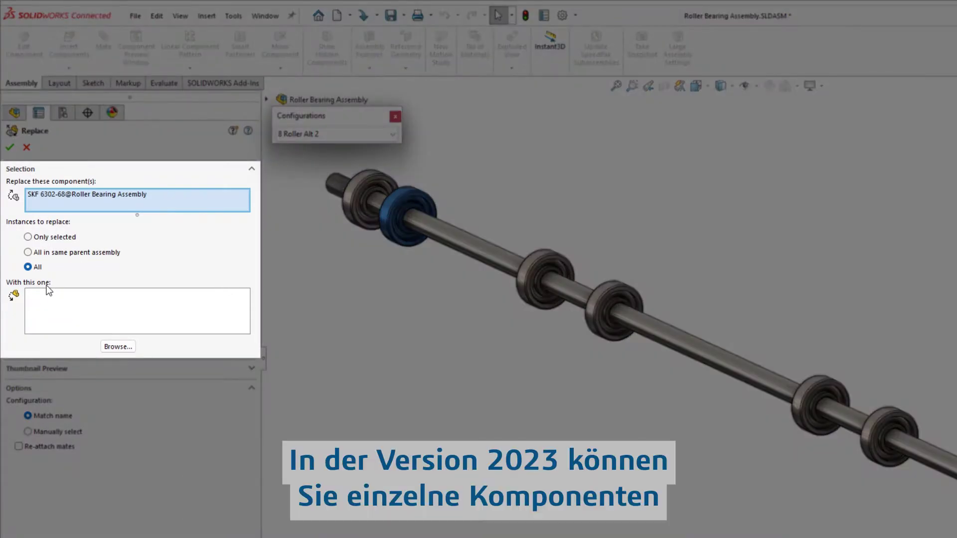
pyautogui.click(51, 238)
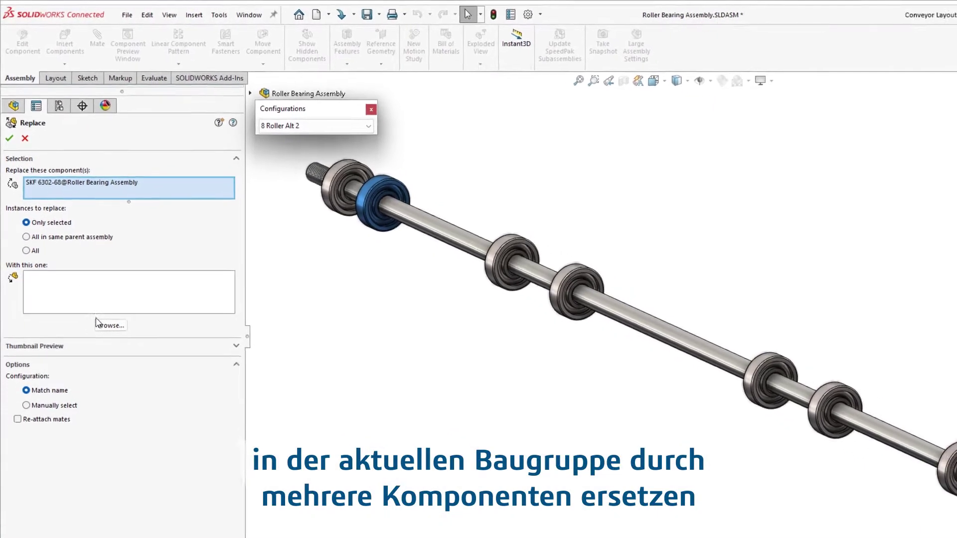
pyautogui.click(98, 324)
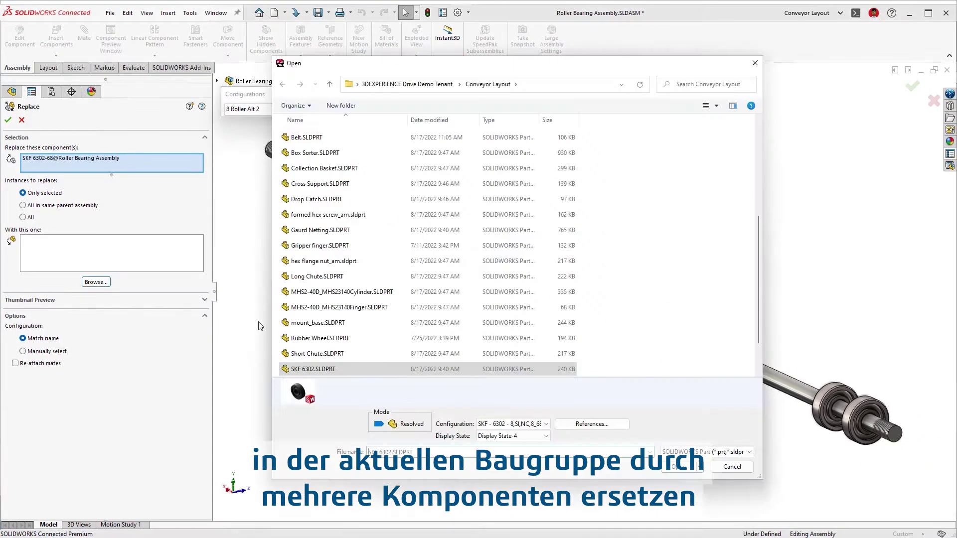
pyautogui.click(311, 339)
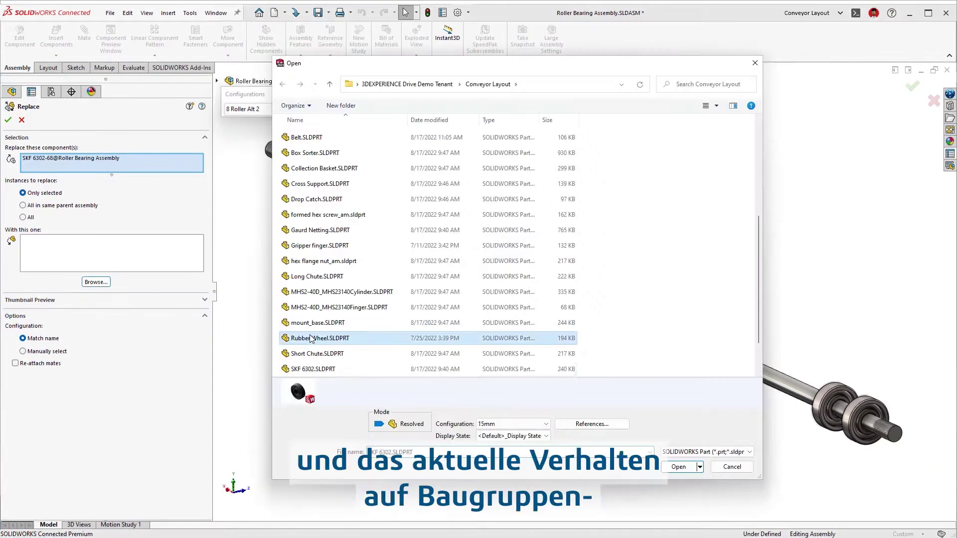
pyautogui.click(678, 469)
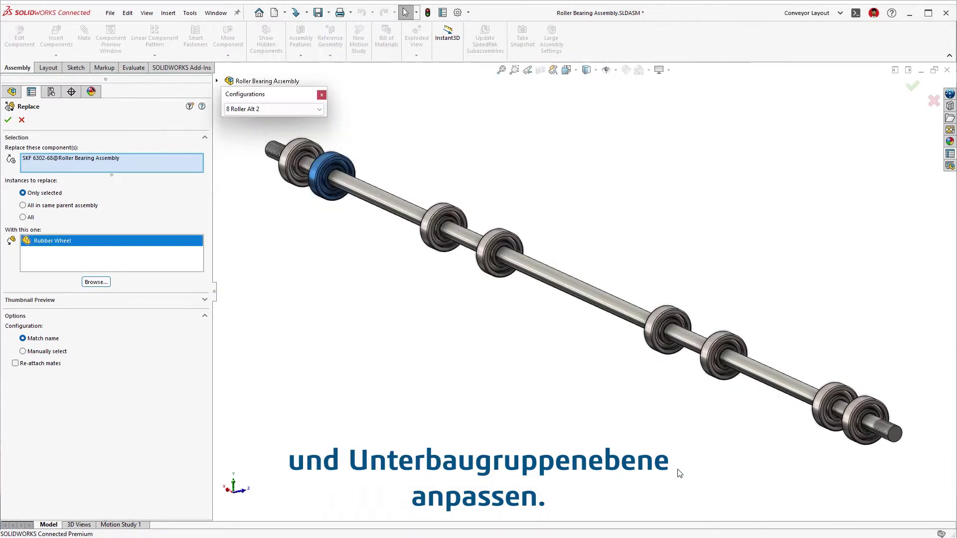
pyautogui.click(178, 301)
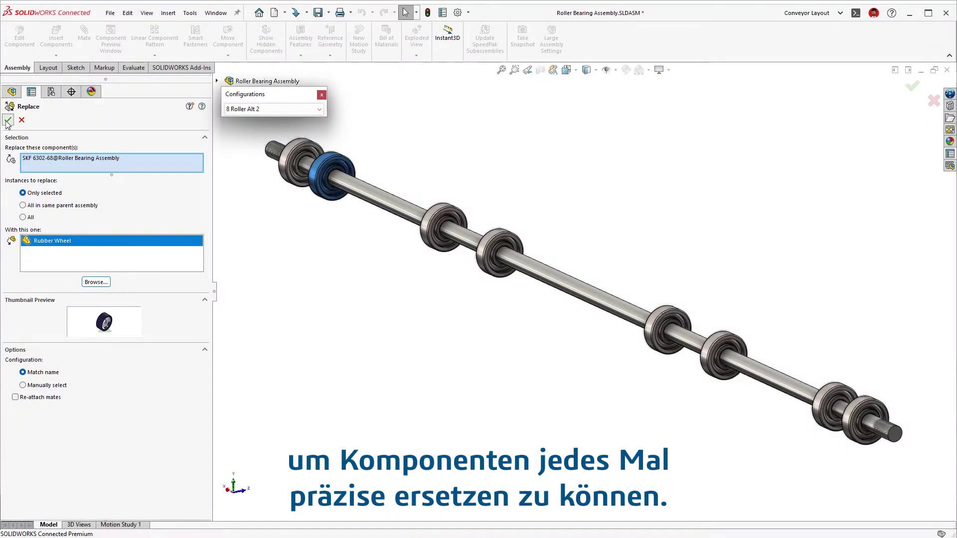
pyautogui.click(8, 120)
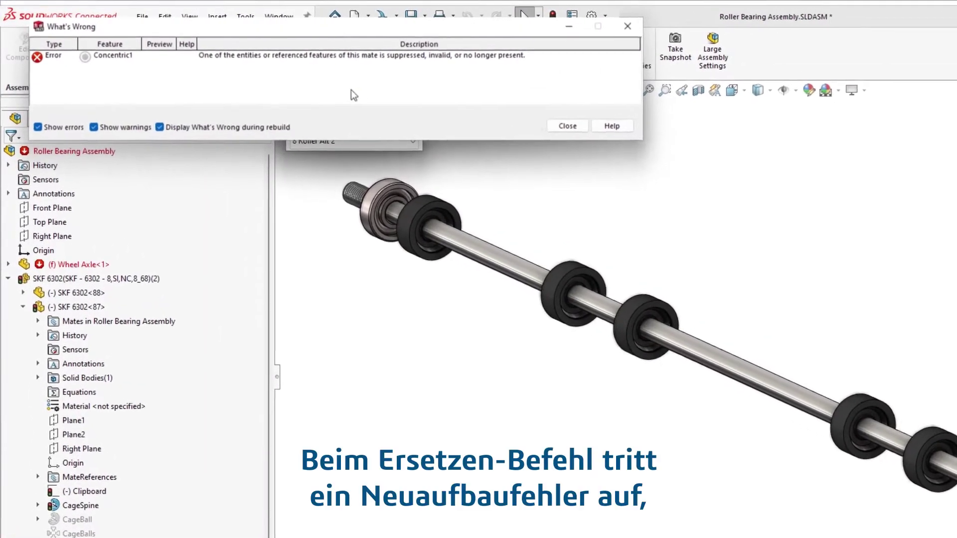
# Step: Close the What's Wrong report and inspect the failing Concentric1 mate without changes
pyautogui.click(569, 127)
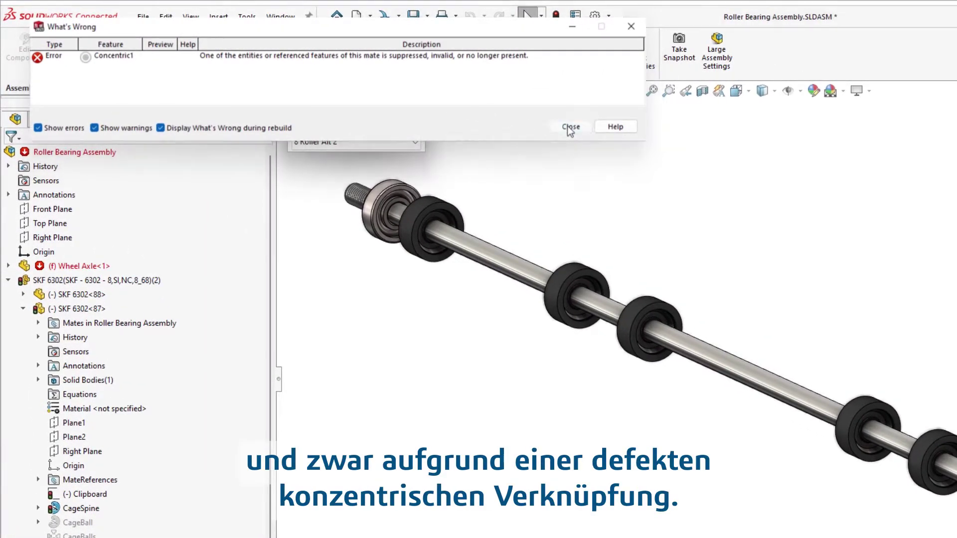
pyautogui.click(8, 280)
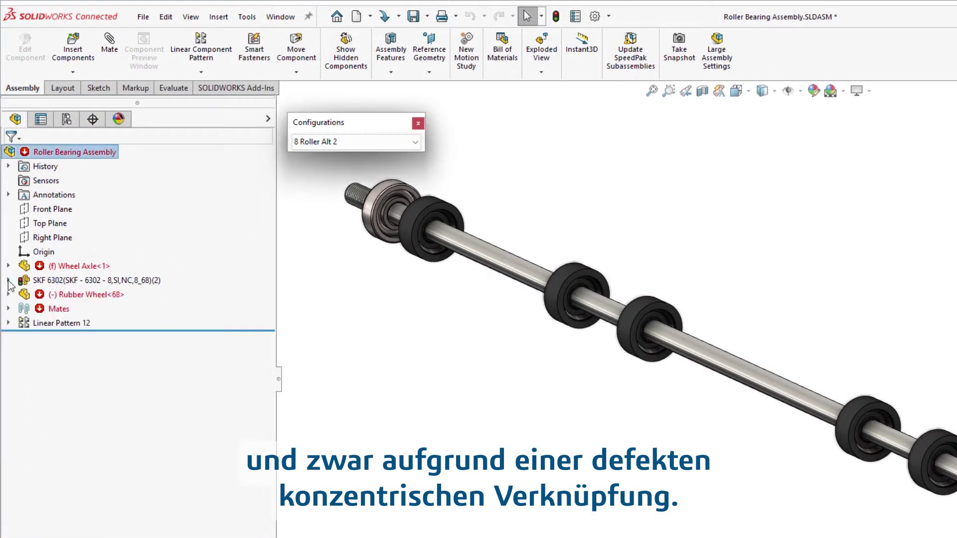
pyautogui.click(8, 309)
pyautogui.click(44, 338)
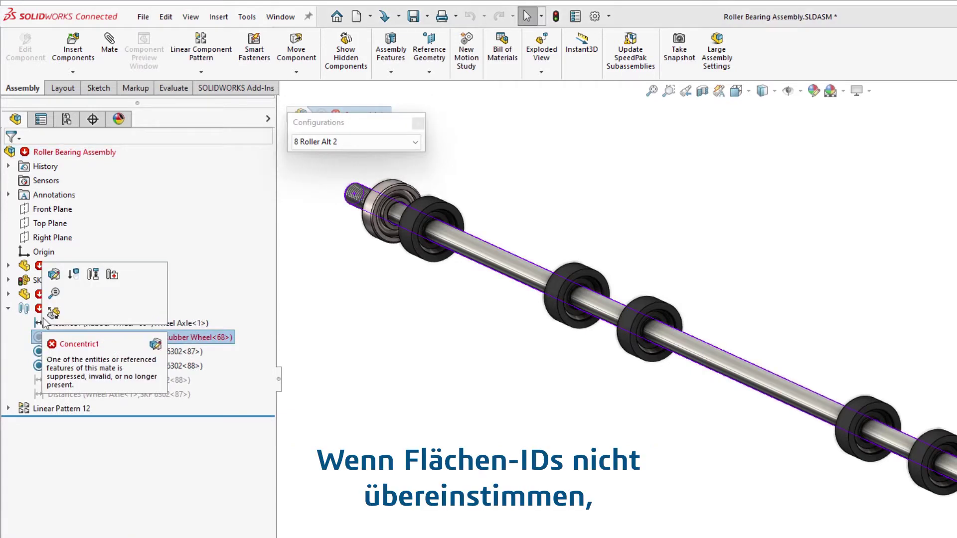
pyautogui.click(53, 275)
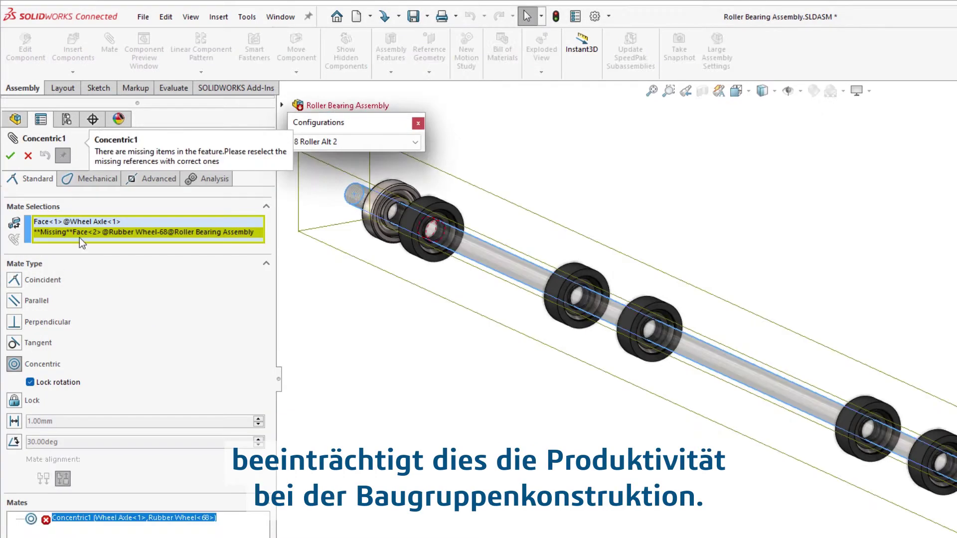
pyautogui.click(28, 156)
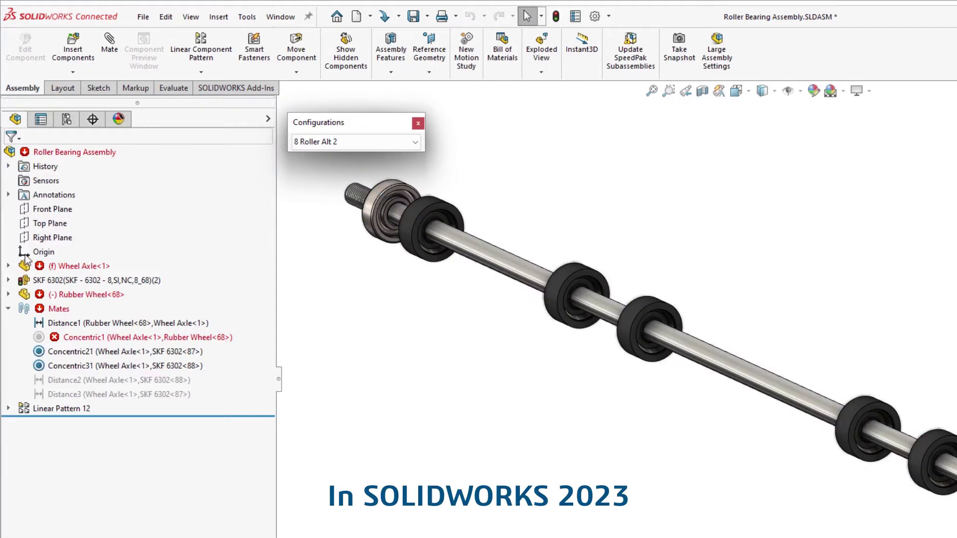
pyautogui.click(40, 338)
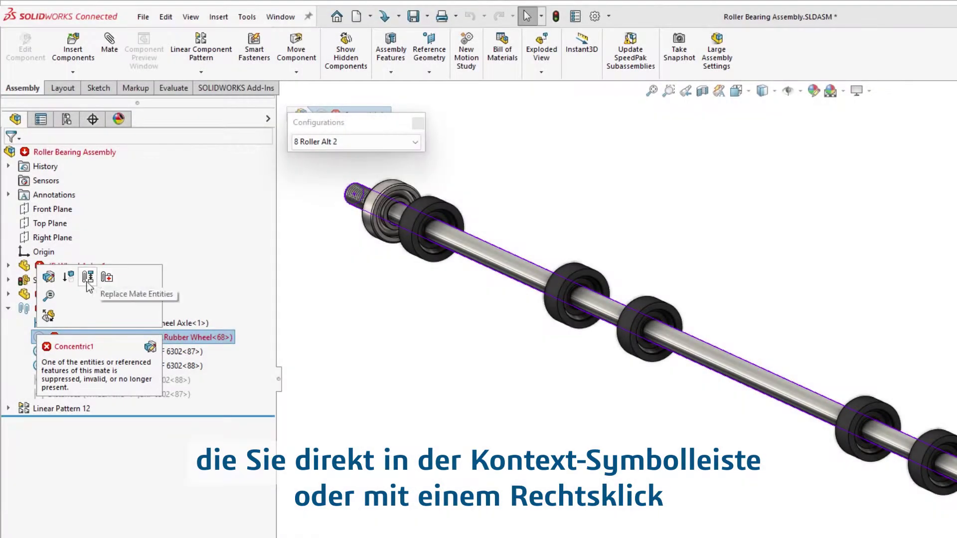
# Step: Auto Repair the Mates folder's missing references and dismiss the update notice
pyautogui.rightClick(28, 310)
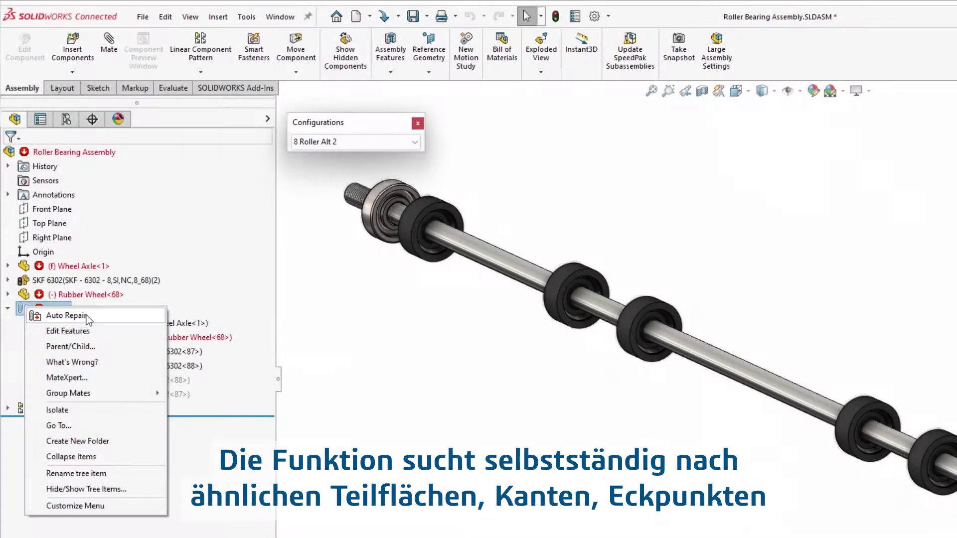
pyautogui.click(87, 317)
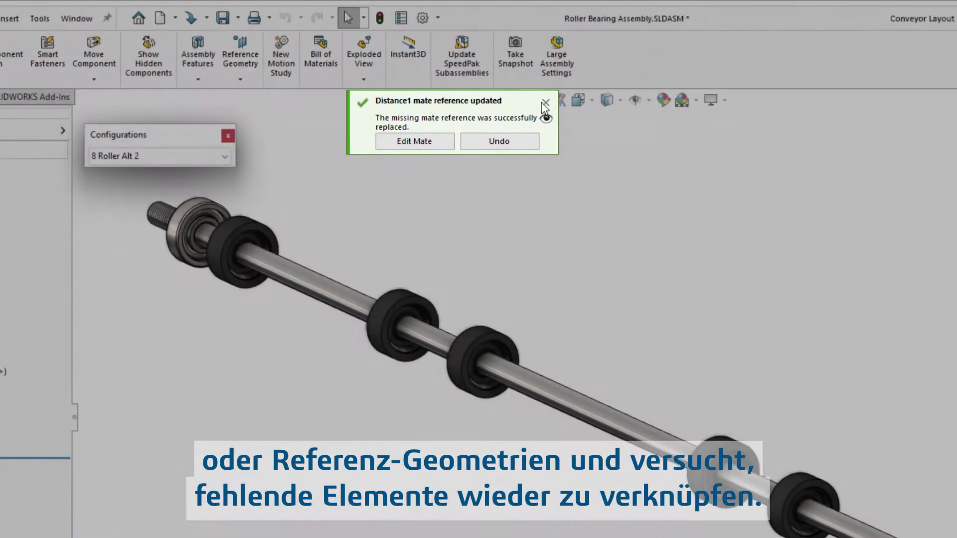
pyautogui.click(545, 102)
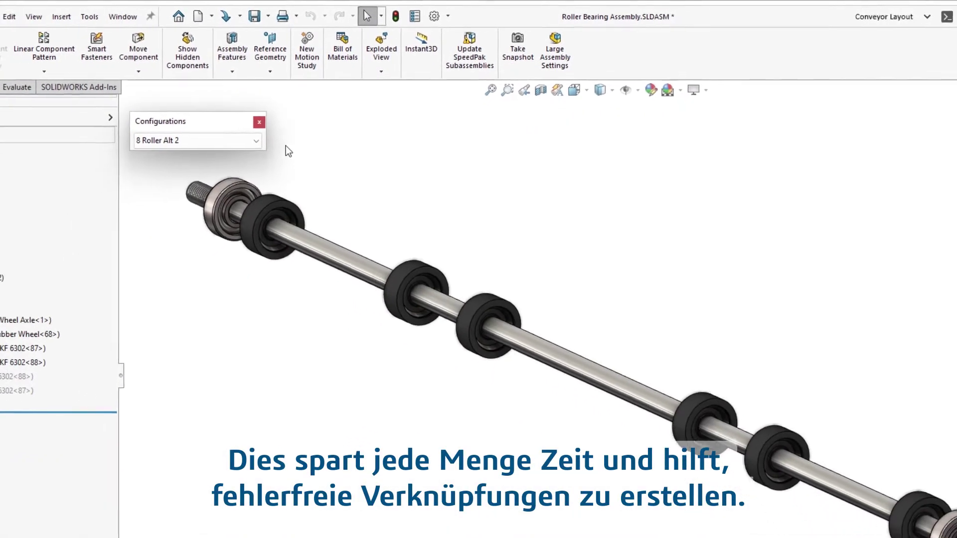
pyautogui.click(254, 141)
# Step: Activate 12 Roller Even and keep Configuration Name as its BOM part number
pyautogui.click(207, 170)
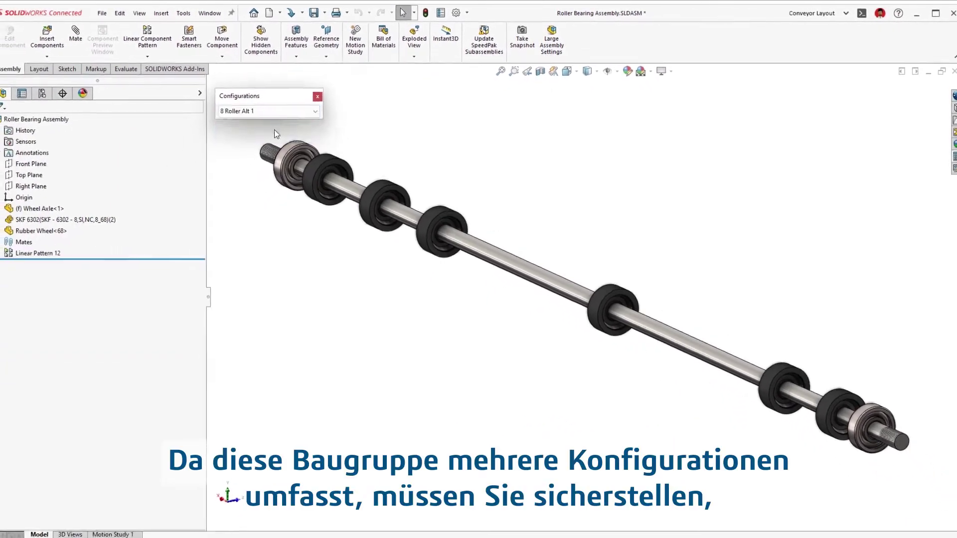
pyautogui.click(283, 111)
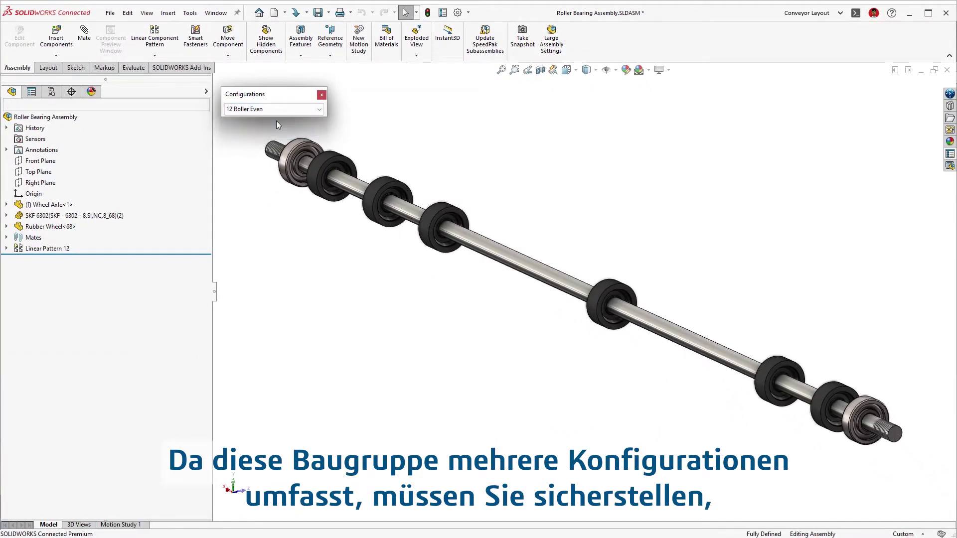
pyautogui.click(51, 93)
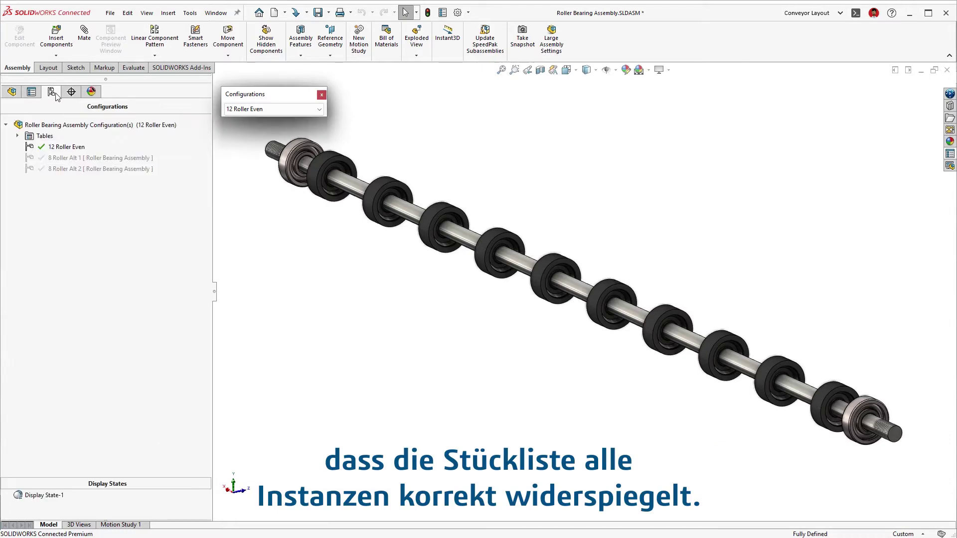
pyautogui.click(60, 148)
pyautogui.click(92, 229)
pyautogui.click(97, 325)
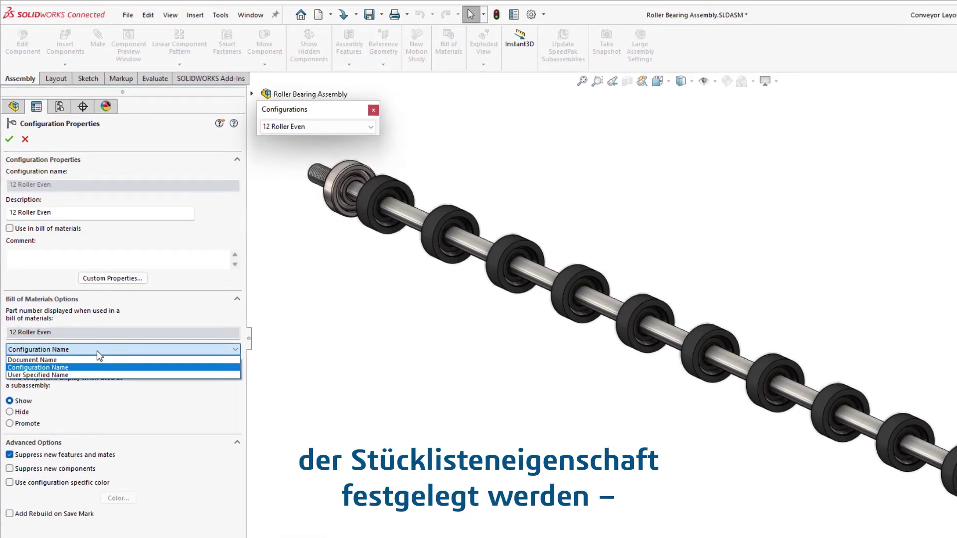
pyautogui.click(97, 352)
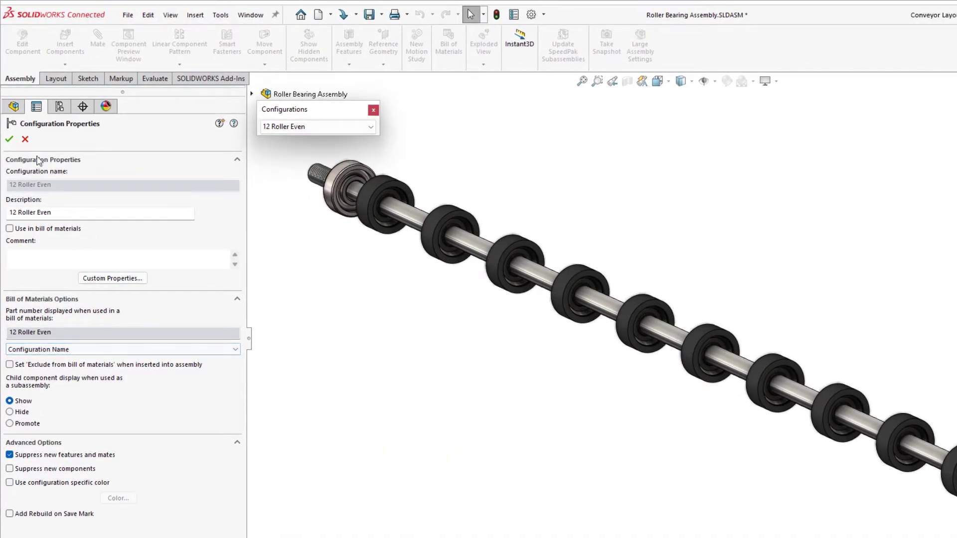
pyautogui.click(9, 139)
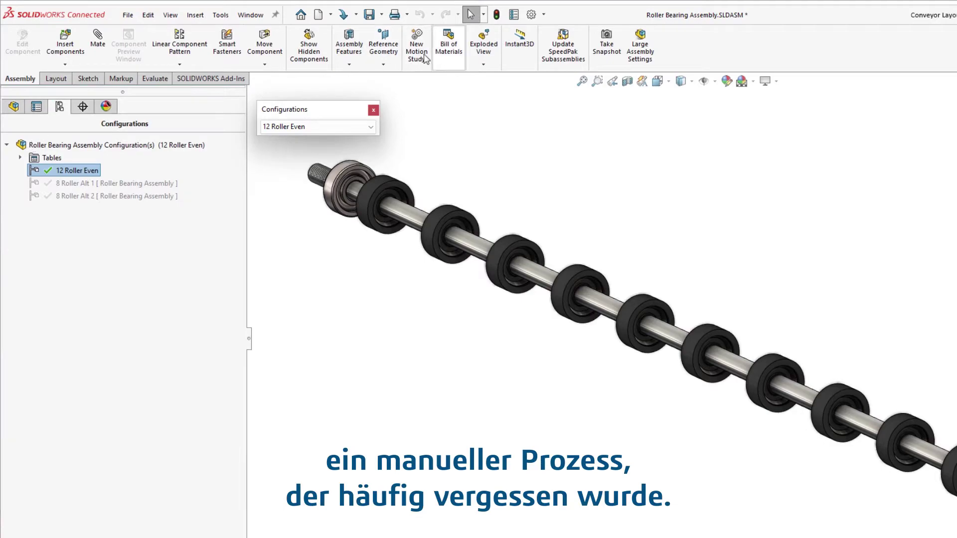
# Step: Set Document Properties > Configurations to default new BOM part numbers to Configuration Name
pyautogui.click(531, 14)
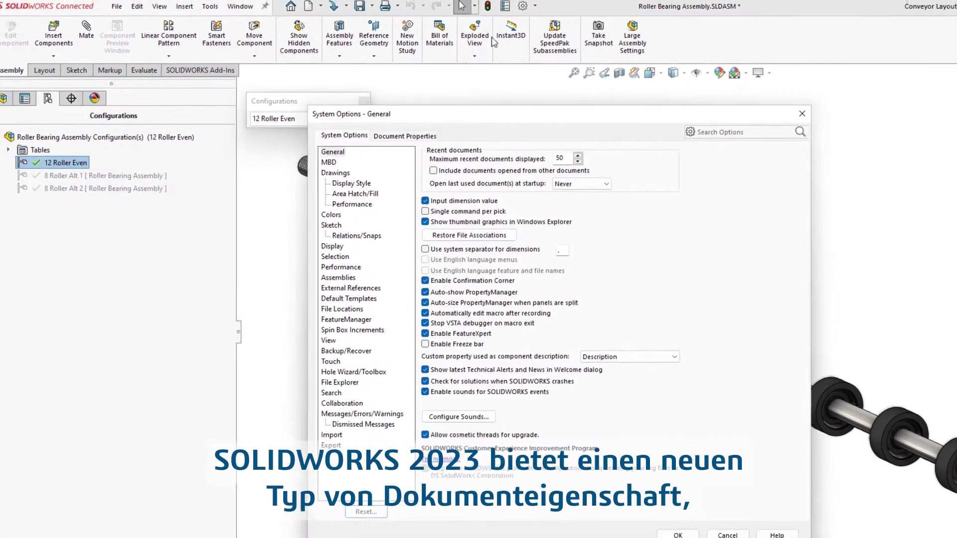
pyautogui.click(391, 125)
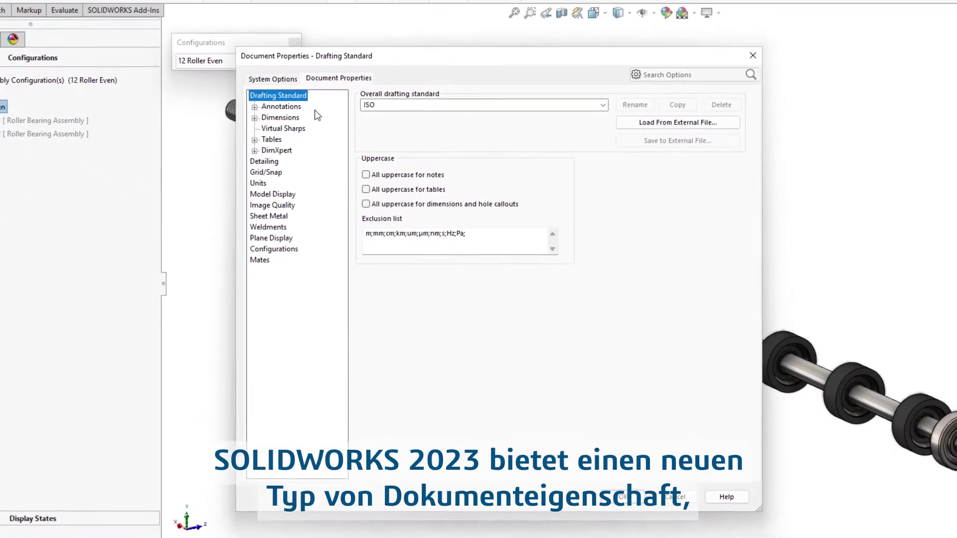
pyautogui.click(264, 242)
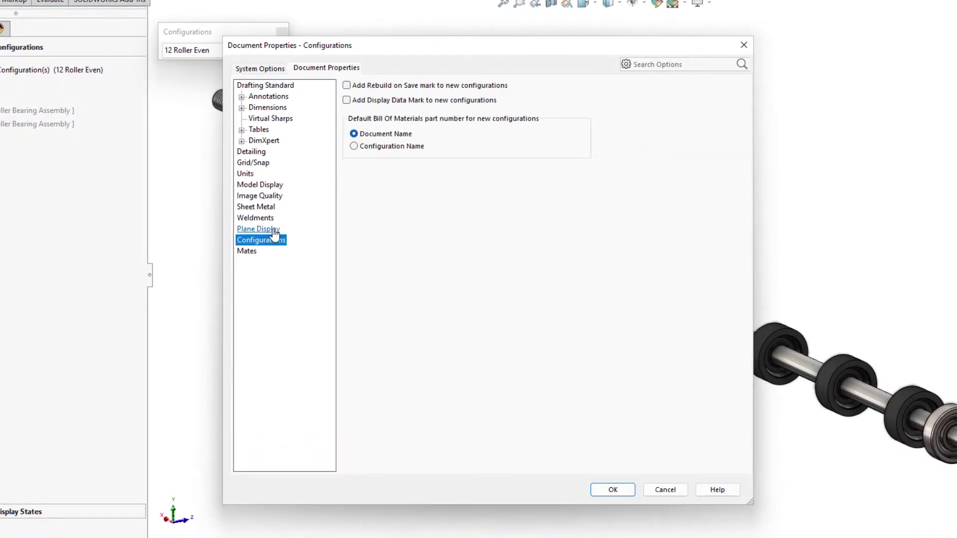
pyautogui.click(373, 150)
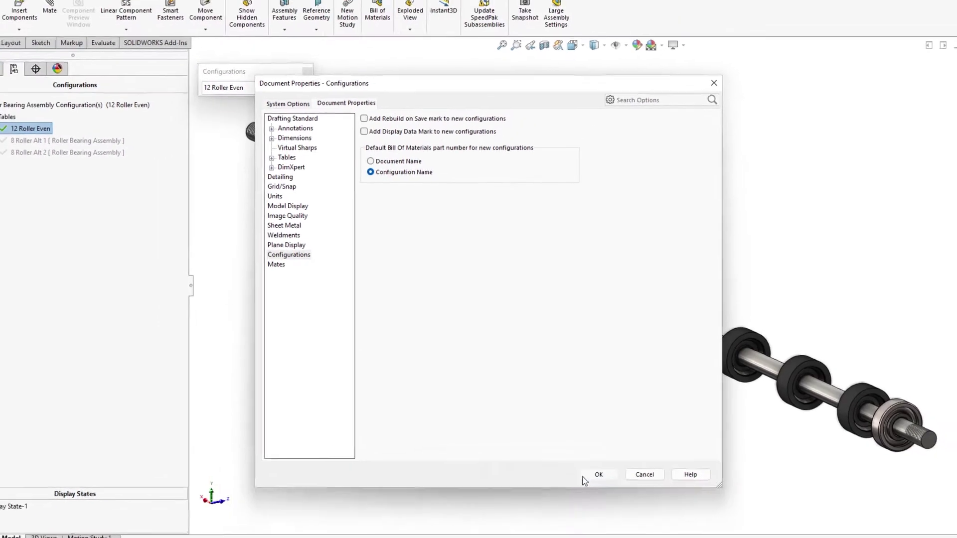
pyautogui.click(584, 476)
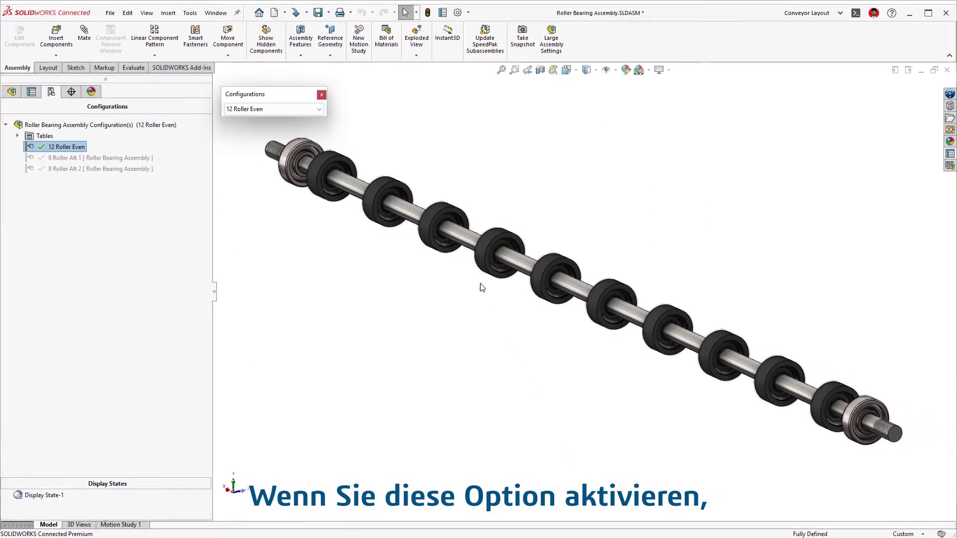
pyautogui.hotkey('ctrl', 'Tab')
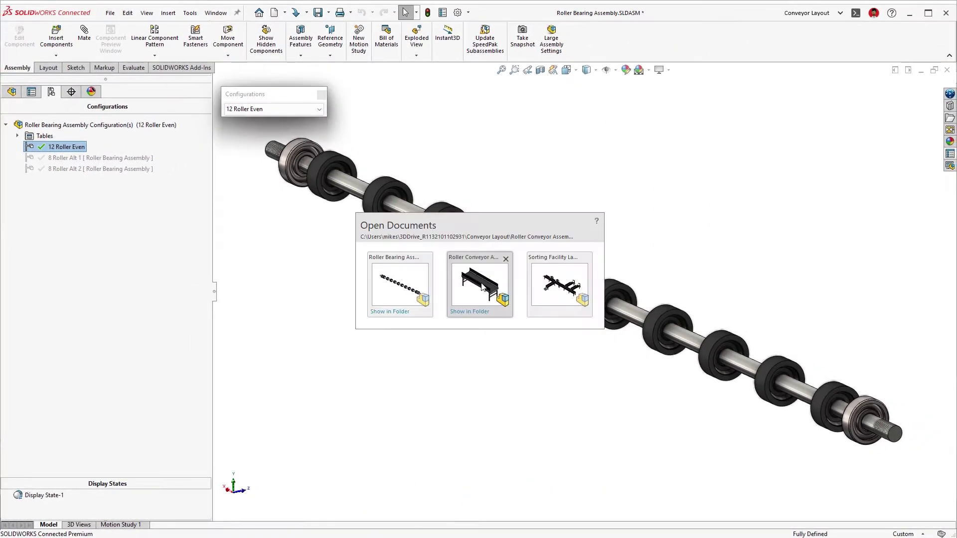
# Step: Orient the view on the conveyor side beam and select the Assembly Cut feature
pyautogui.keyDown('shift'); pyautogui.click(79, 490); pyautogui.keyUp('shift')
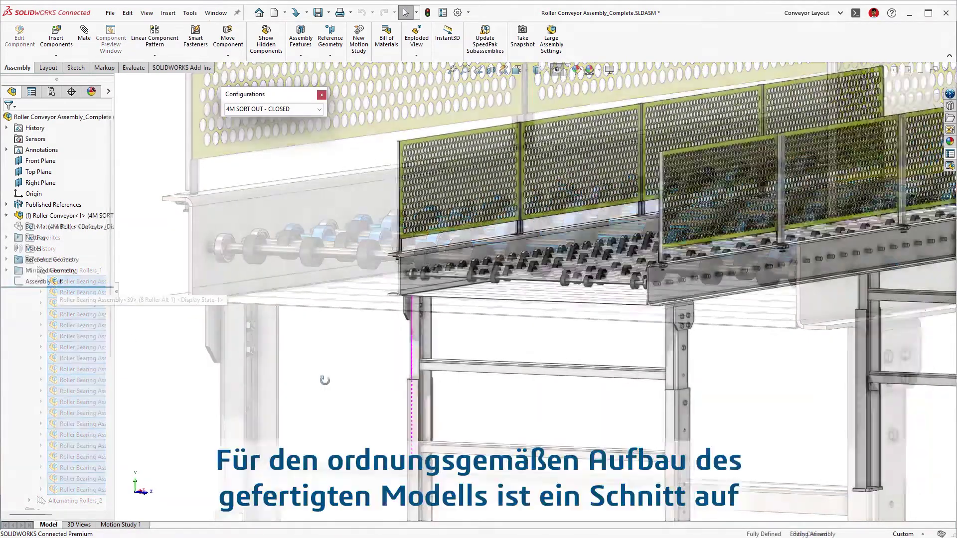
pyautogui.moveTo(325, 380); pyautogui.dragTo(362, 385, button='middle')
pyautogui.press('space')
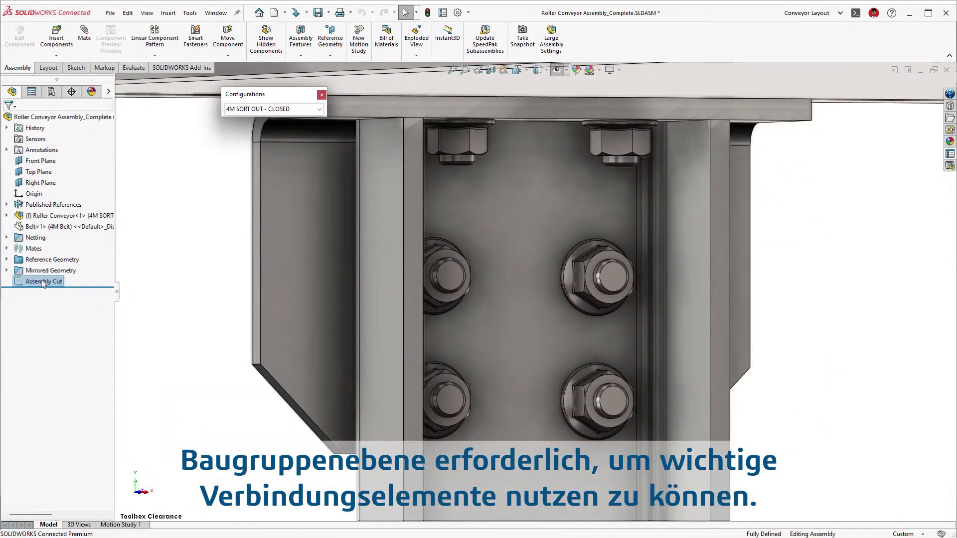
pyautogui.click(44, 282)
pyautogui.press('s')
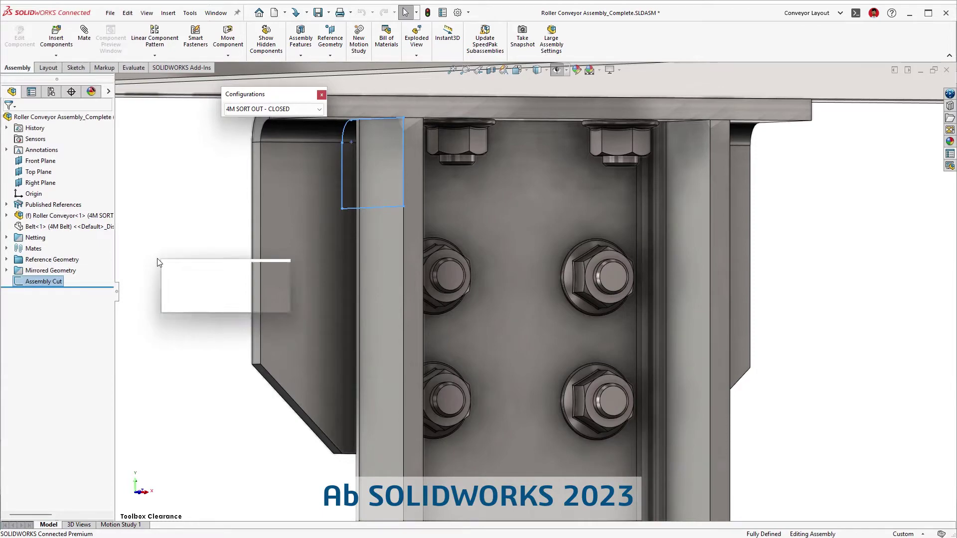
pyautogui.press('Escape')
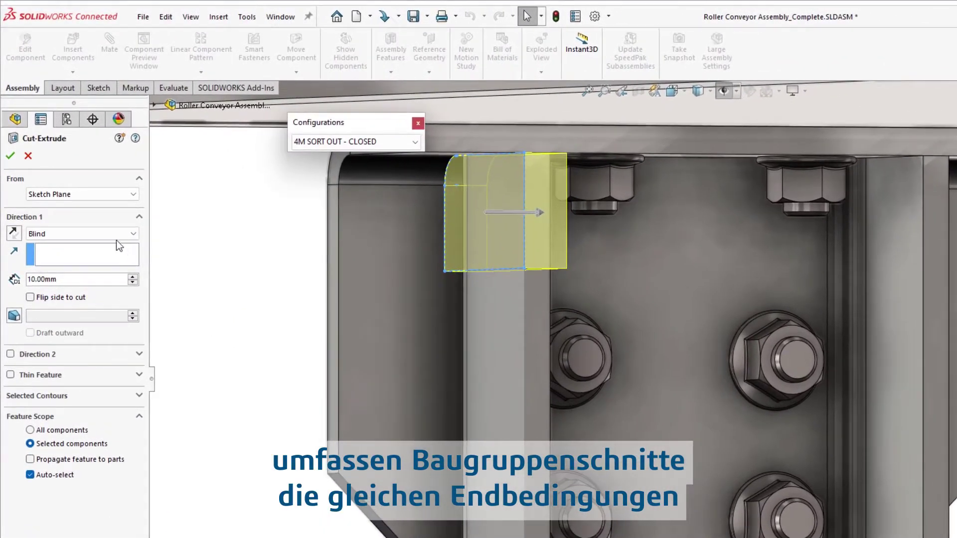
# Step: Make the cut end Up To Surface at the obscured conveyor face
pyautogui.click(111, 237)
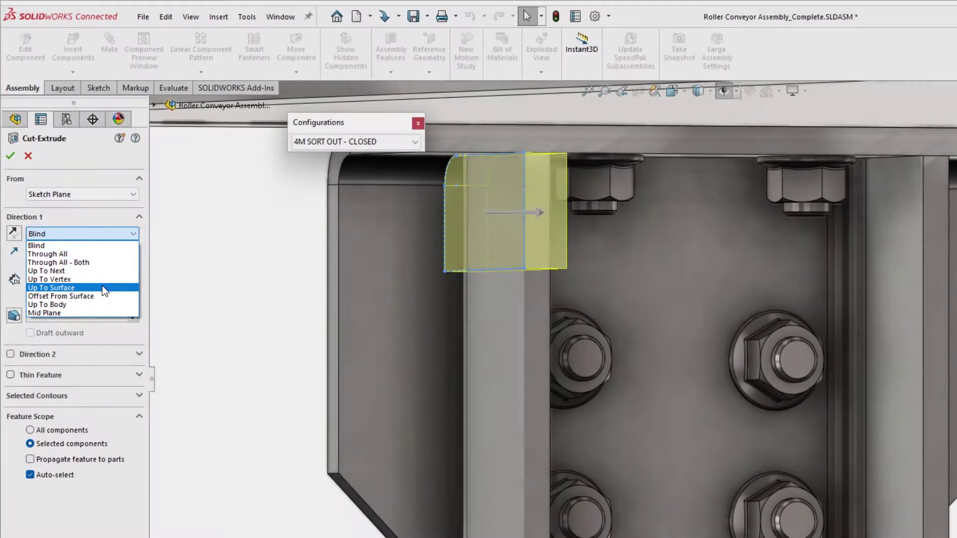
pyautogui.click(105, 289)
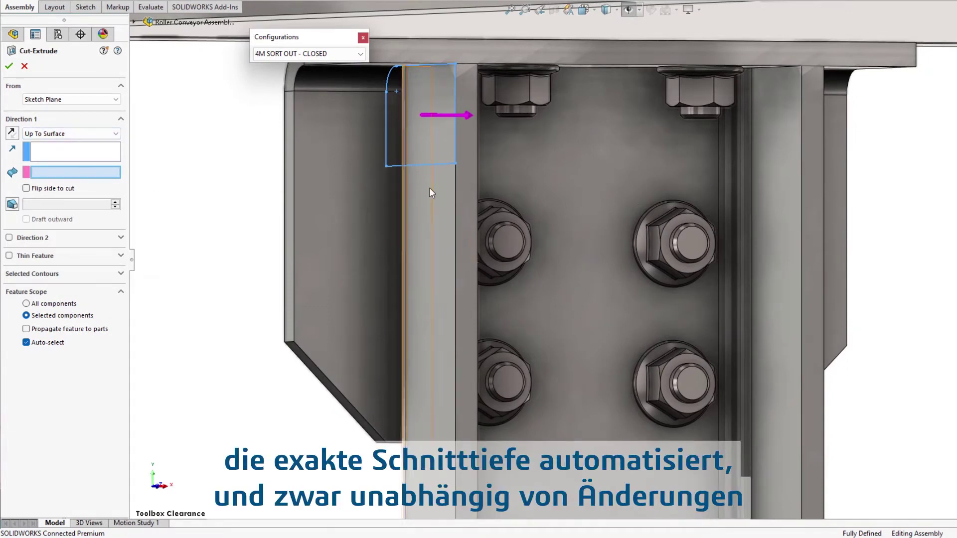
pyautogui.rightClick(823, 191)
pyautogui.click(857, 240)
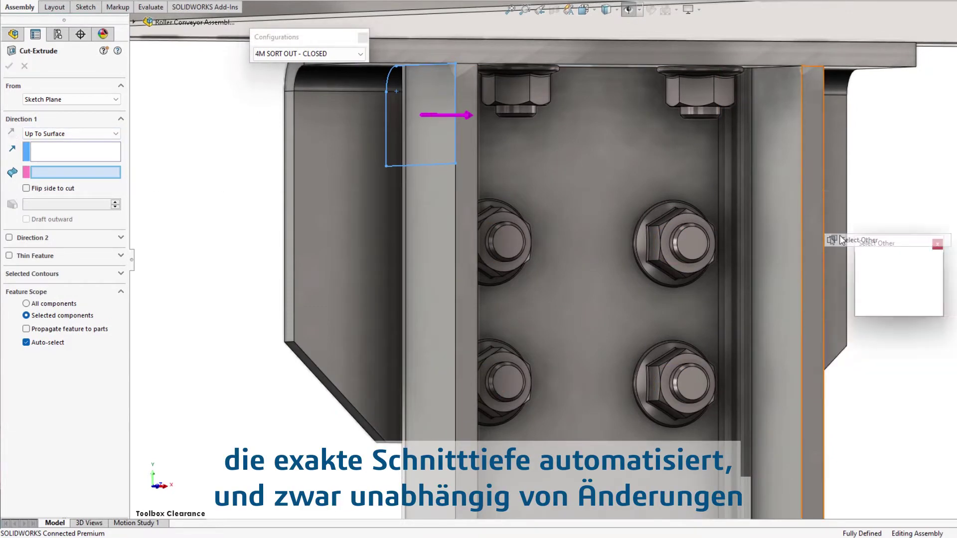
pyautogui.click(870, 256)
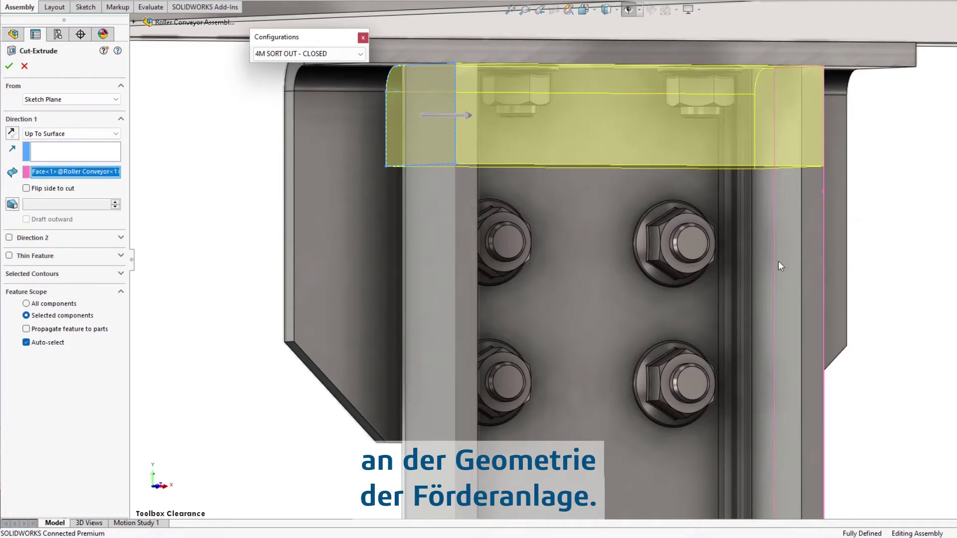
# Step: Apply the cut to box-selected conveyor components, propagated to parts, keeping all bodies
pyautogui.click(68, 341)
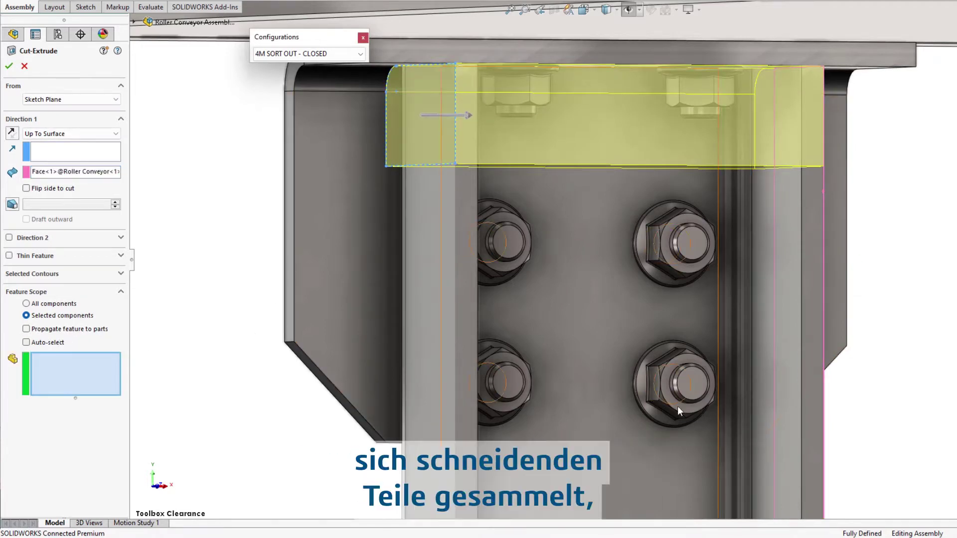
pyautogui.moveTo(945, 497); pyautogui.dragTo(218, 54)
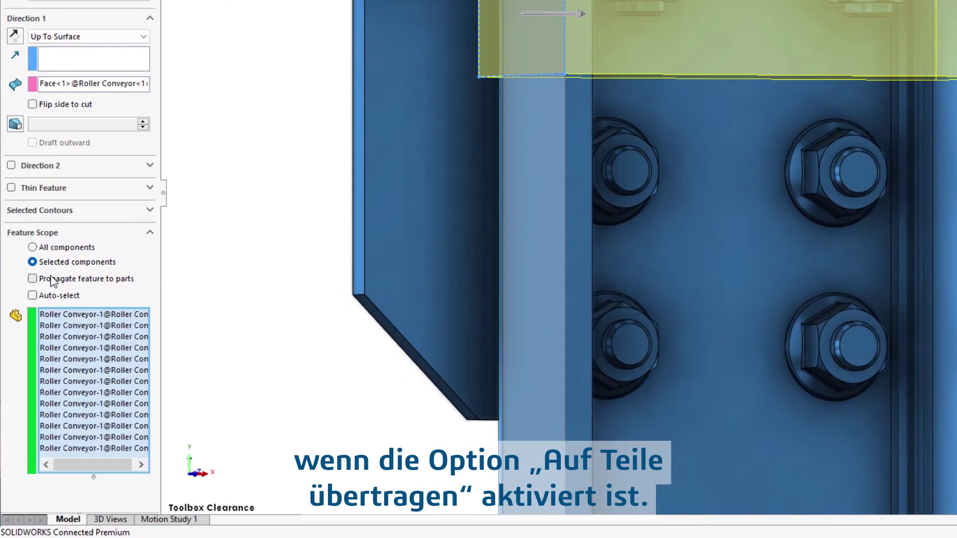
pyautogui.click(53, 281)
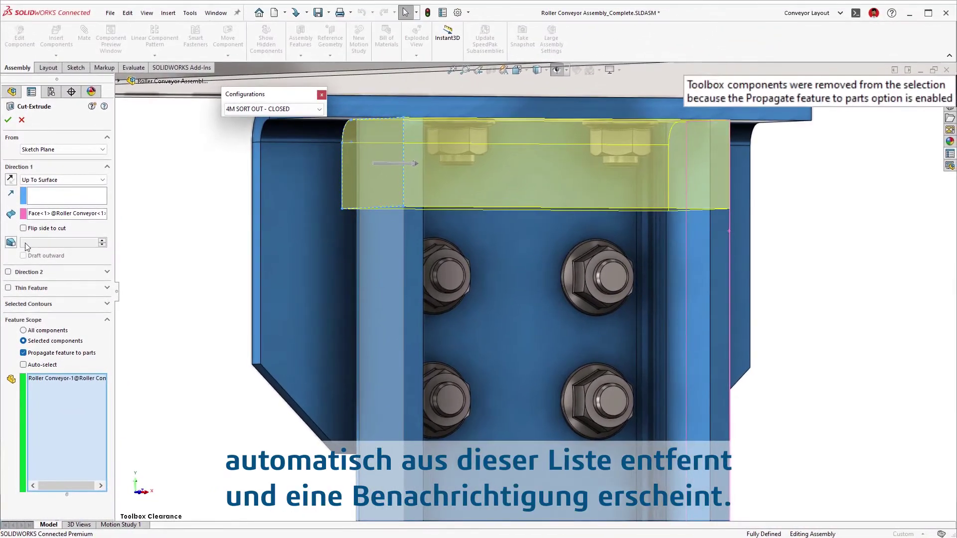
pyautogui.click(8, 120)
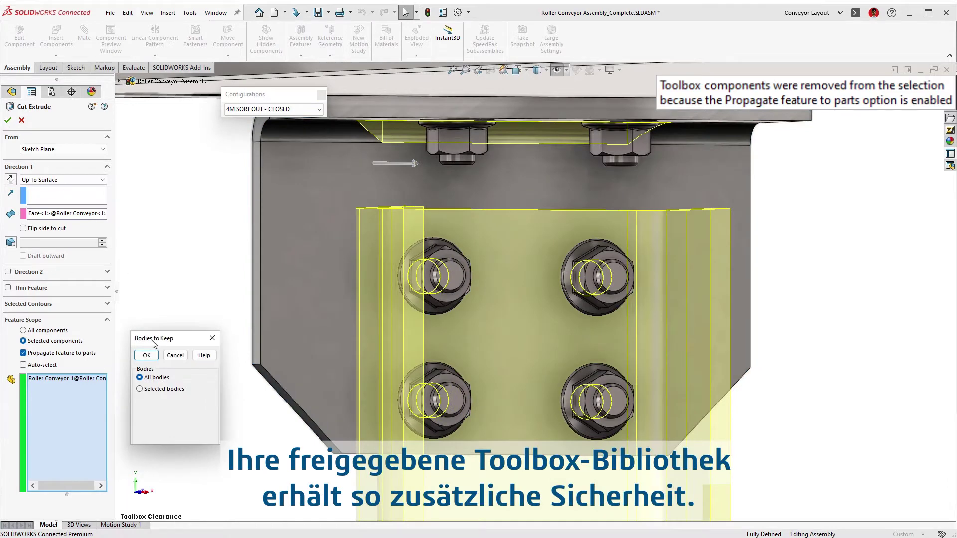
pyautogui.click(147, 356)
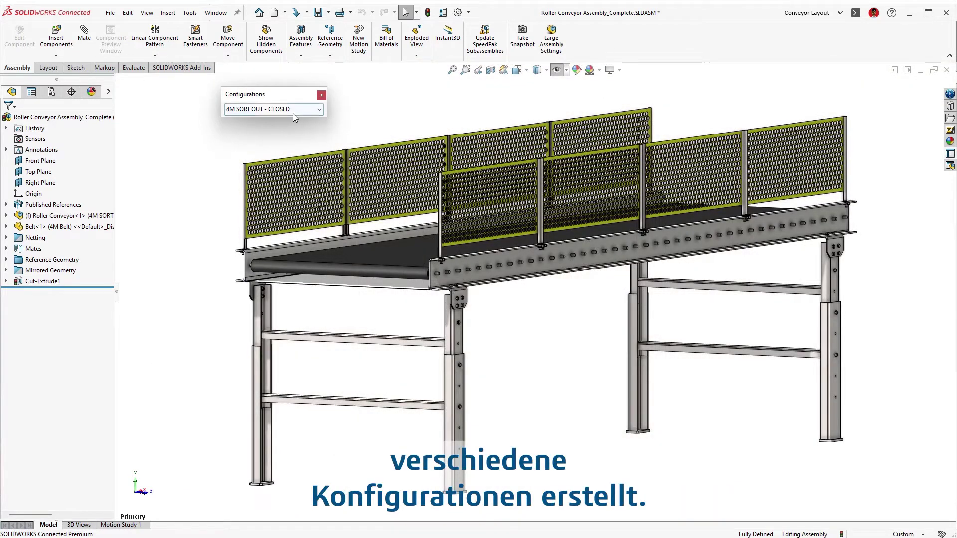
# Step: Return to the 4M SORT OUT - CLOSED configuration and show the published connection points
pyautogui.click(292, 110)
pyautogui.click(292, 143)
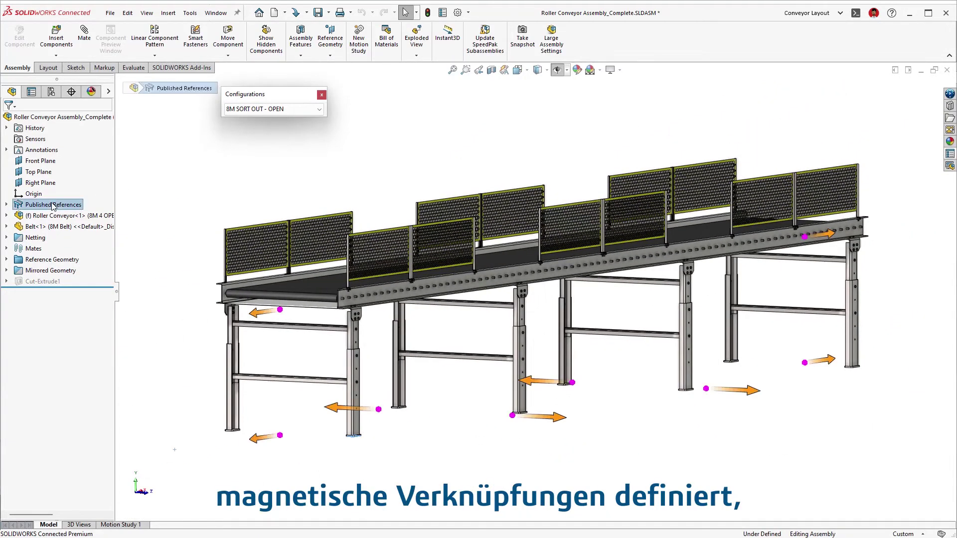
pyautogui.click(7, 205)
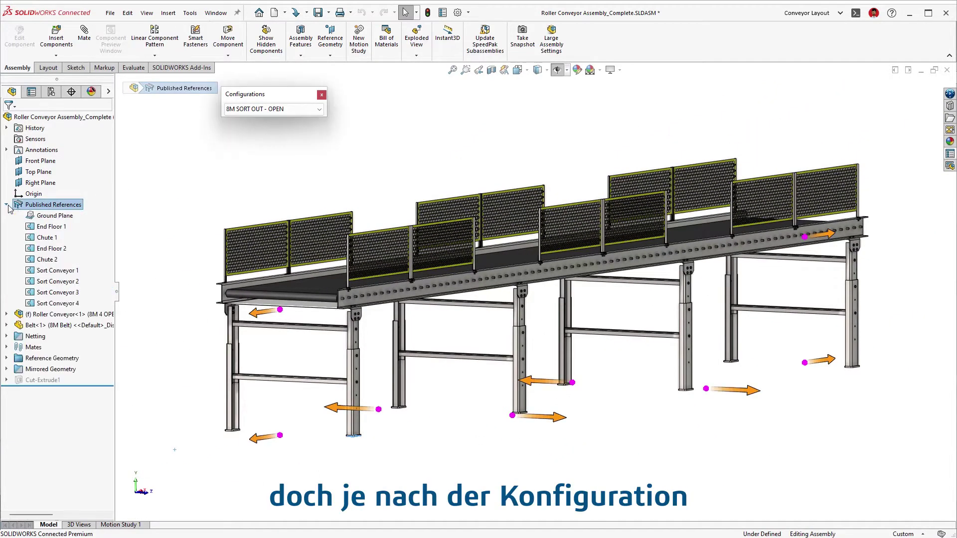
pyautogui.click(273, 112)
pyautogui.click(270, 127)
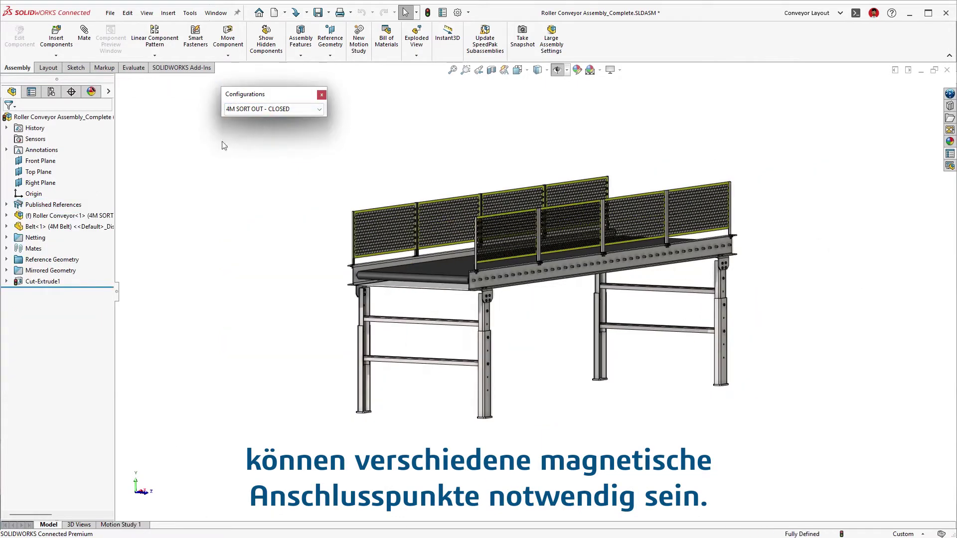
pyautogui.click(51, 205)
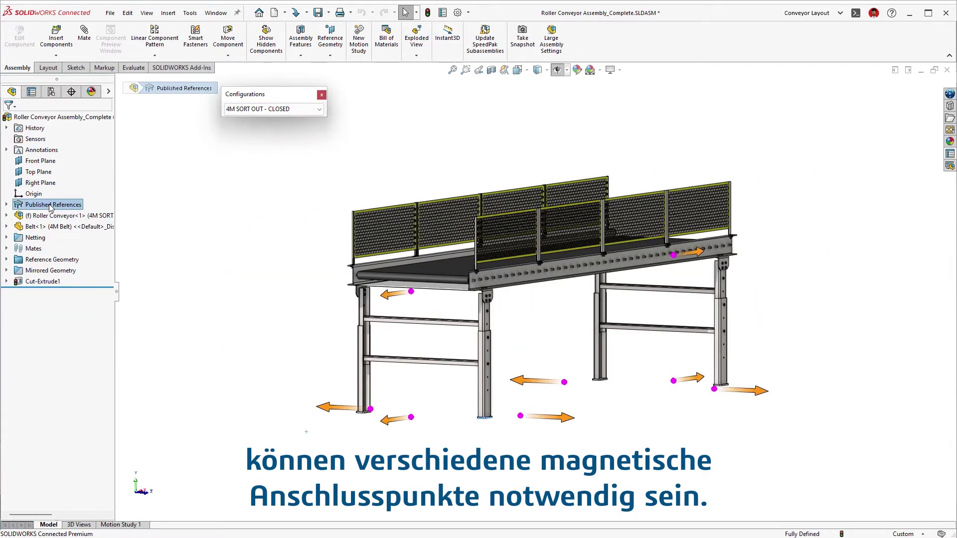
# Step: Suppress the Sort Conveyor 1–4 connection points under Published References
pyautogui.doubleClick(25, 208)
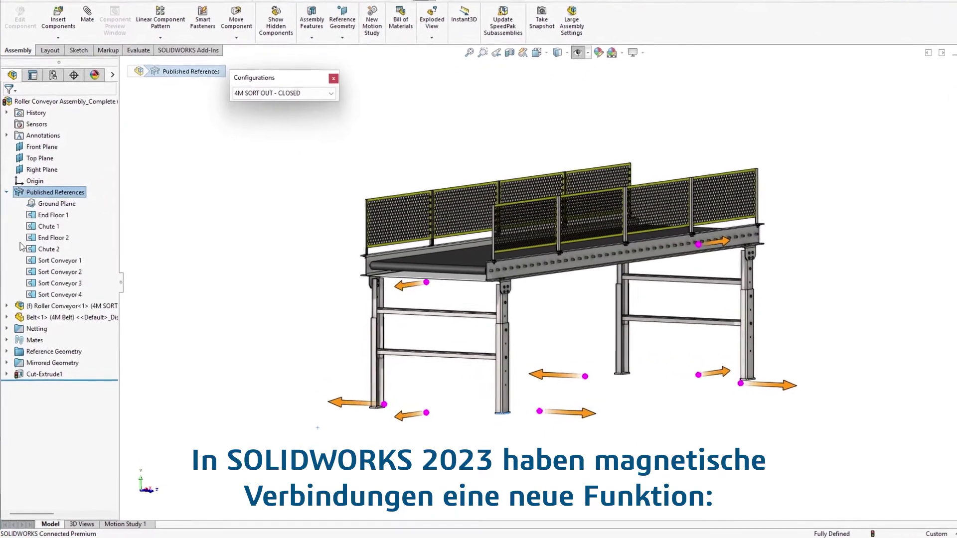
pyautogui.click(55, 261)
pyautogui.keyDown('shift'); pyautogui.click(41, 296); pyautogui.keyUp('shift')
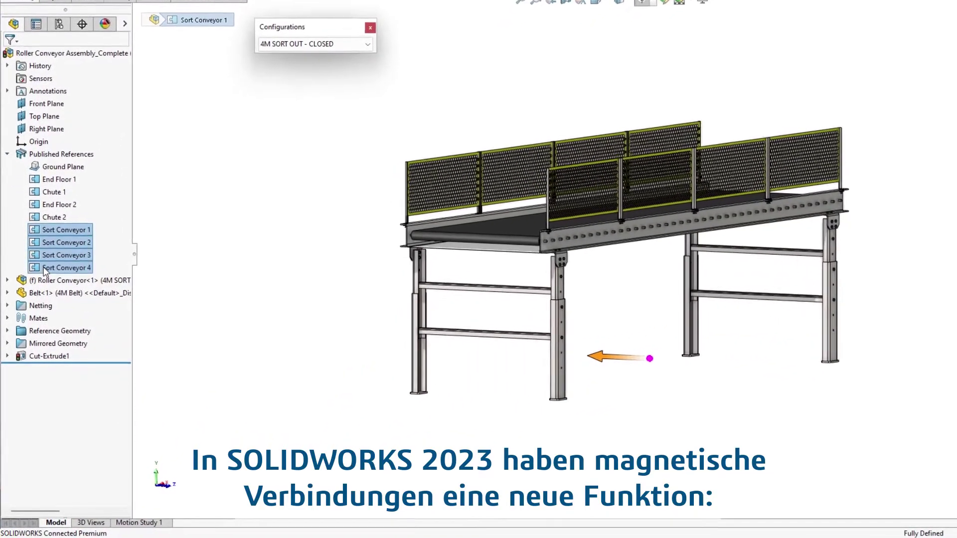
pyautogui.rightClick(45, 263)
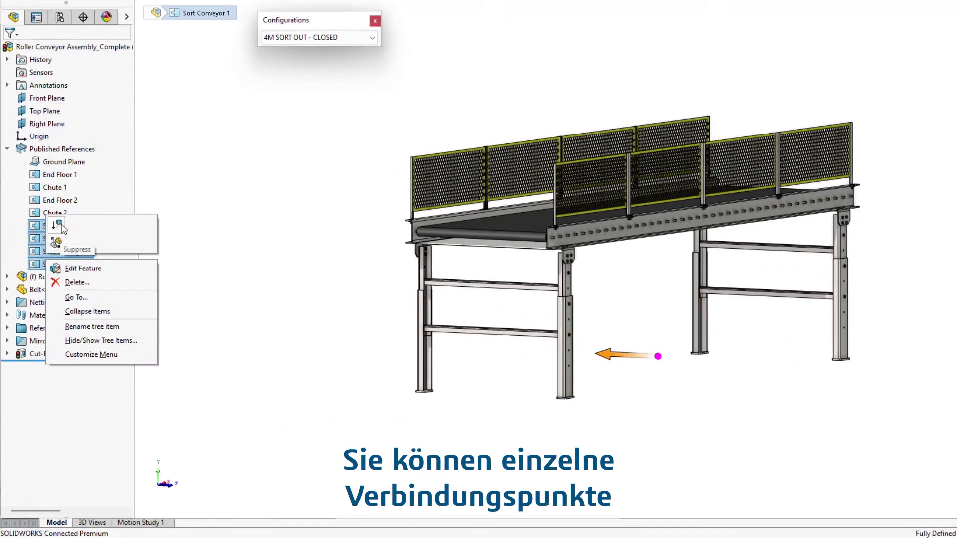
pyautogui.click(60, 226)
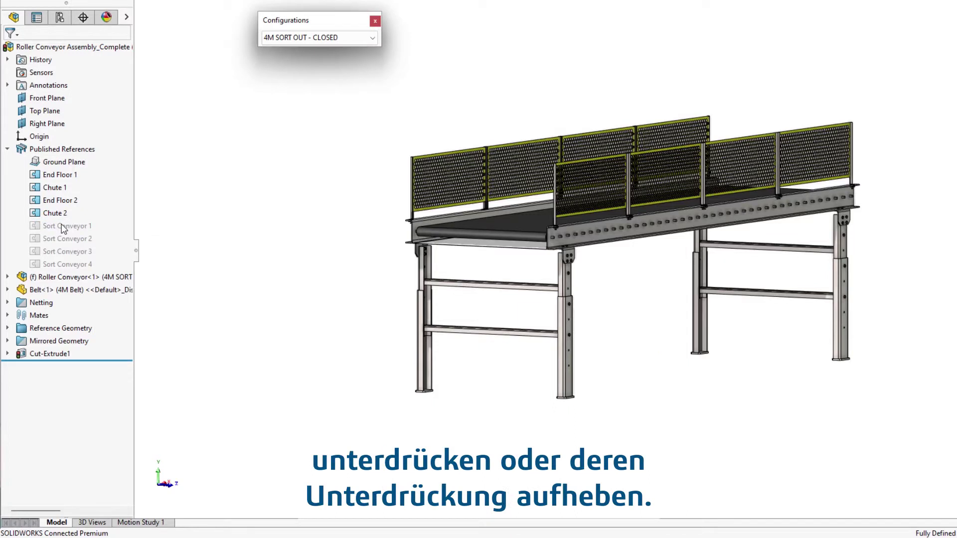
pyautogui.hotkey('ctrl', 'Tab')
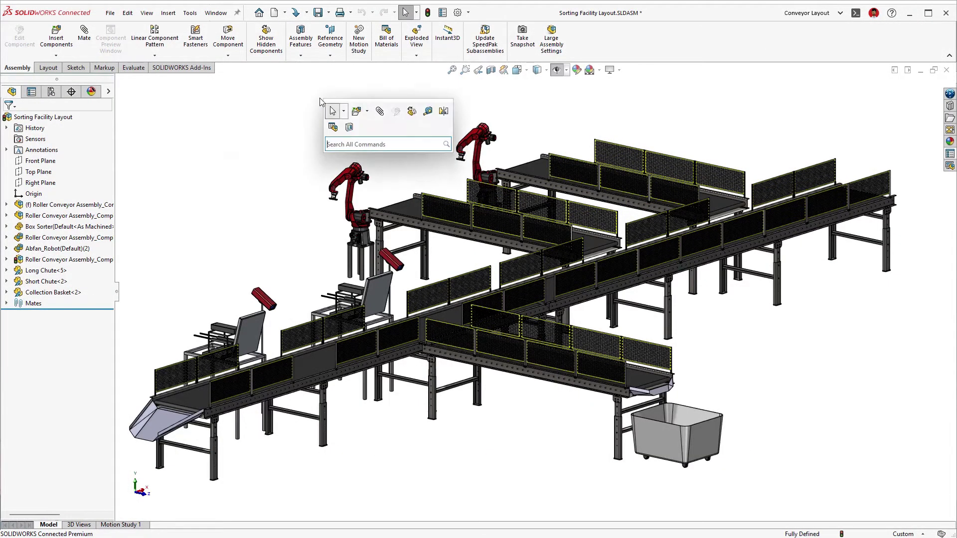
# Step: Start inserting the Roller Conveyor Assembly_Complete component into the Sorting Facility Layout
pyautogui.click(353, 114)
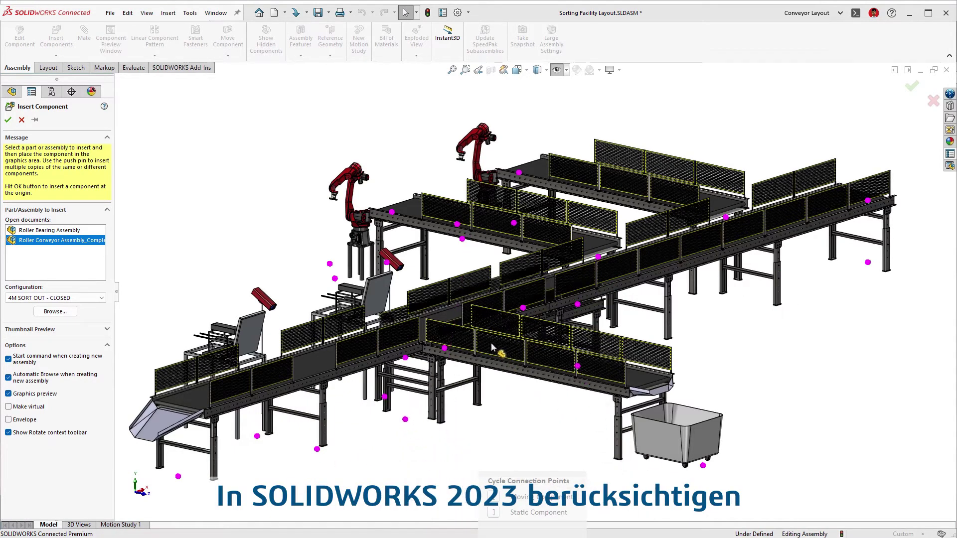
# Step: Place the roller conveyor, then attach a second Roller Conveyor Assembly_Complete at a connection point
pyautogui.click(495, 403)
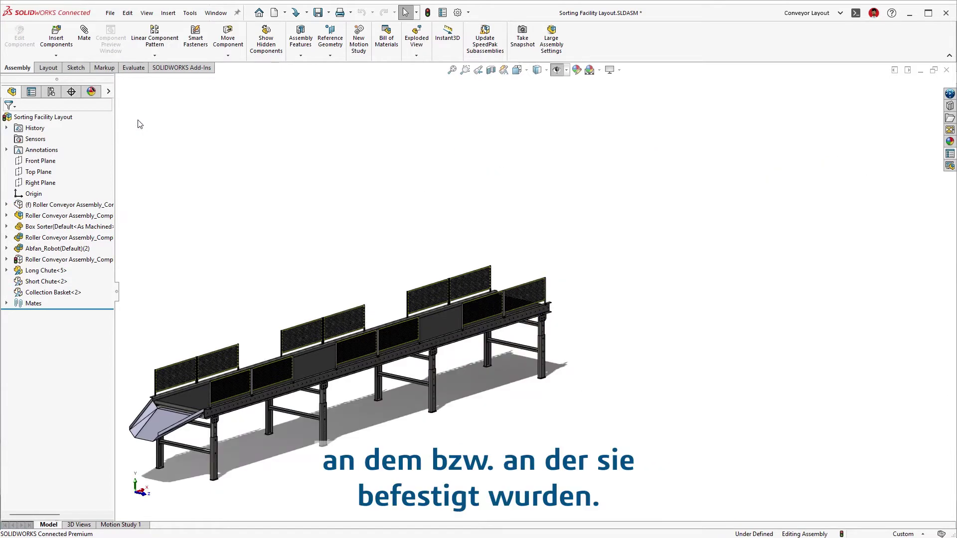
pyautogui.keyDown('ctrl'); pyautogui.moveTo(184, 256); pyautogui.dragTo(280, 175, button='middle'); pyautogui.keyUp('ctrl')
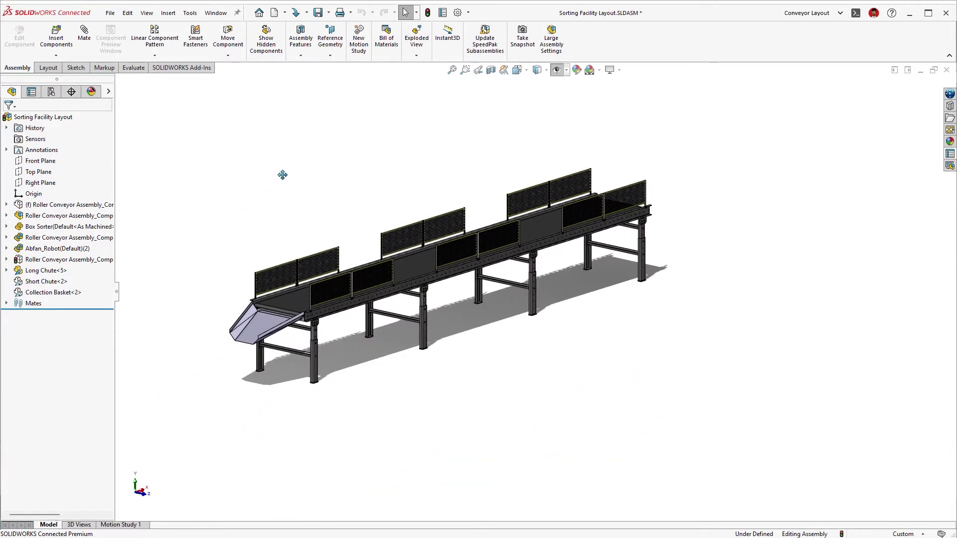
pyautogui.press('s')
pyautogui.click(319, 189)
pyautogui.click(73, 241)
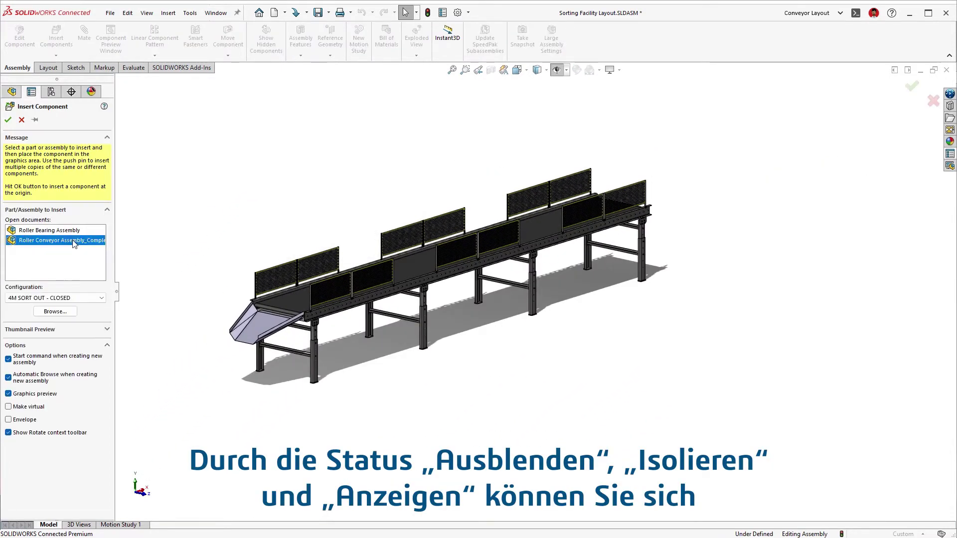
pyautogui.click(468, 359)
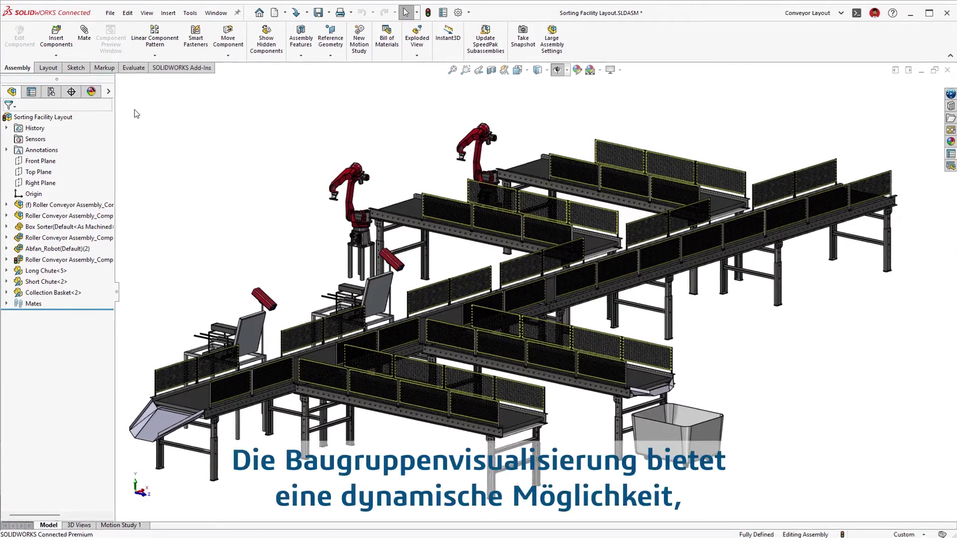
pyautogui.click(132, 69)
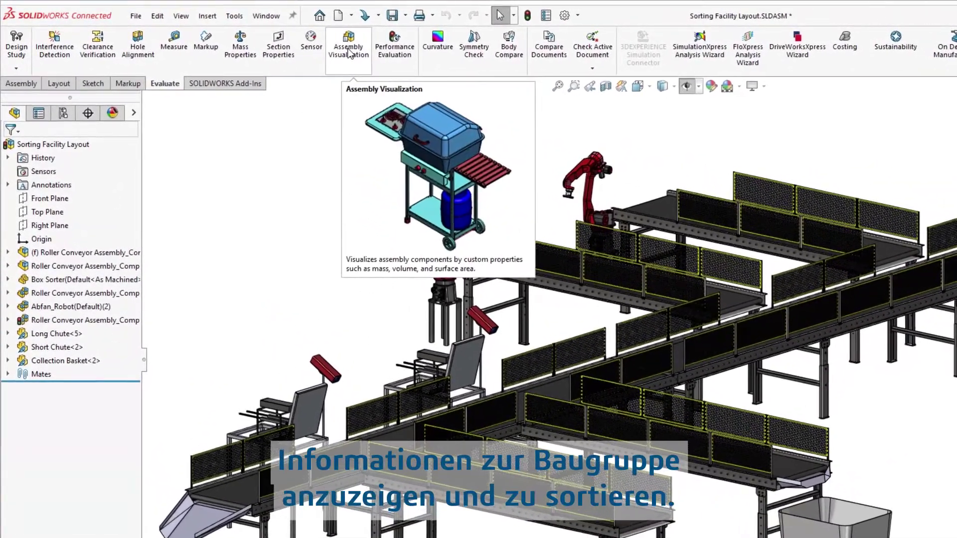
# Step: Show Assembly Visualization with a Total Weight column and sort components by it
pyautogui.click(349, 51)
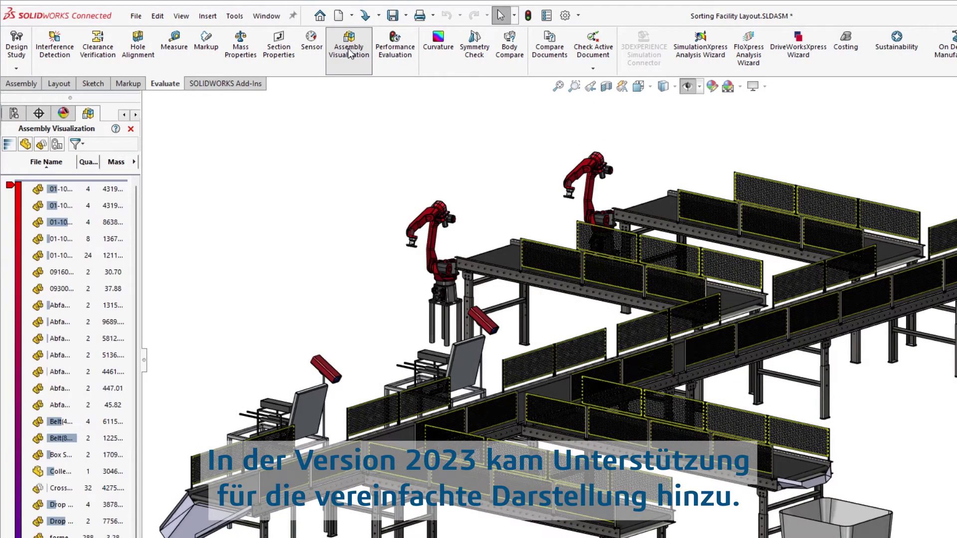
pyautogui.moveTo(156, 363); pyautogui.dragTo(292, 369)
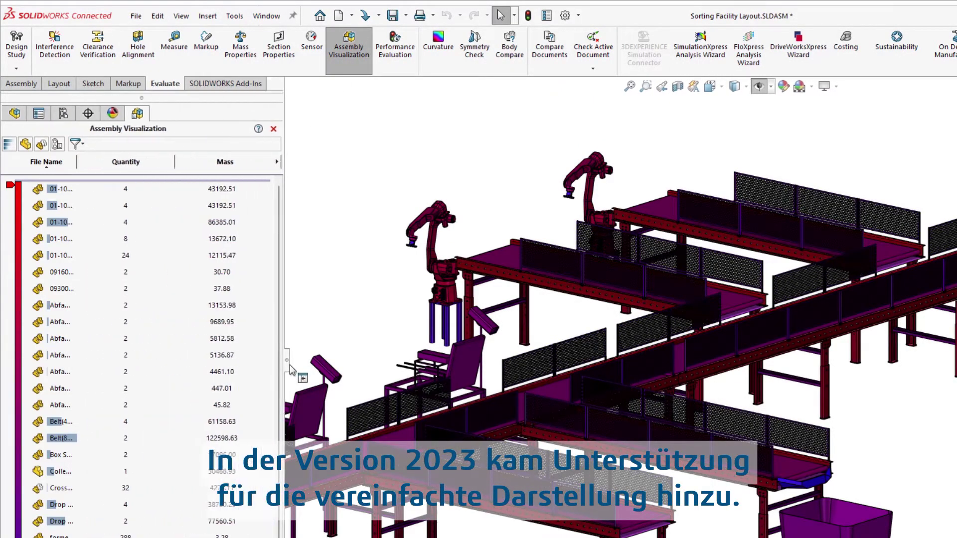
pyautogui.click(277, 162)
pyautogui.click(301, 162)
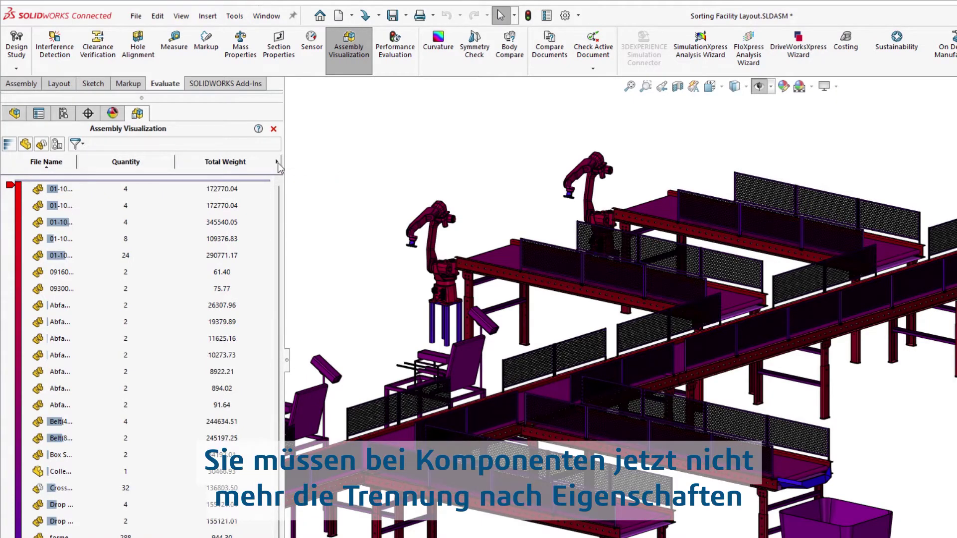
pyautogui.click(242, 161)
# Step: Add a Mass column to the list and bring up the Custom Column setup
pyautogui.click(277, 161)
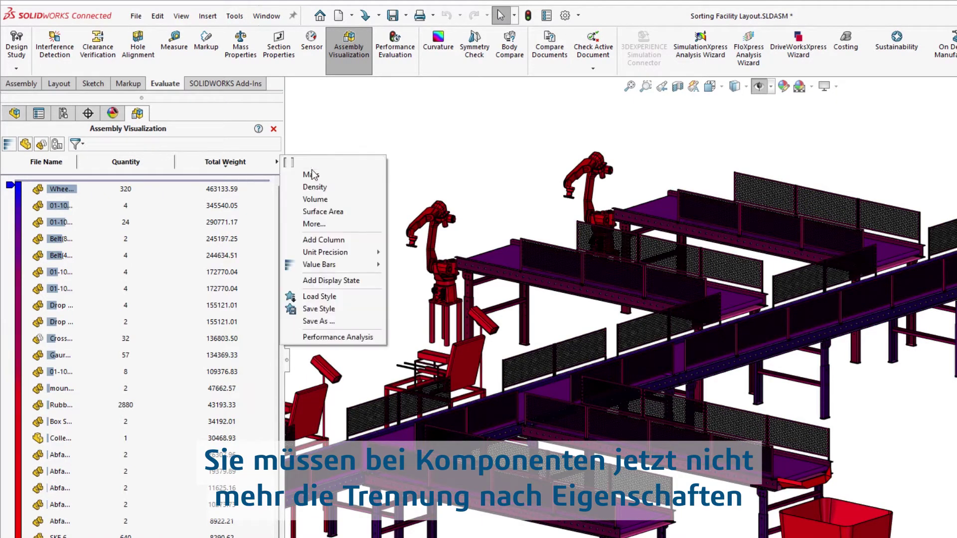
pyautogui.click(324, 241)
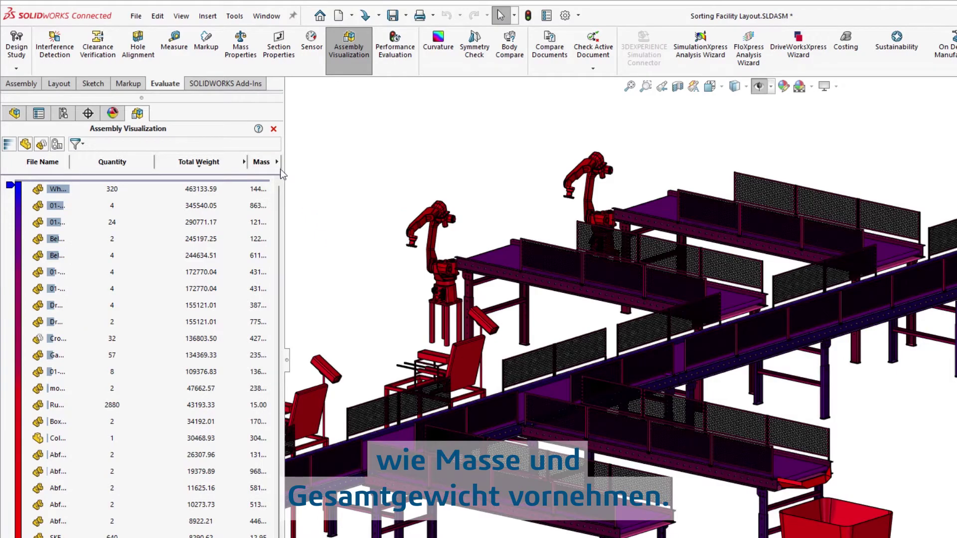
pyautogui.click(311, 225)
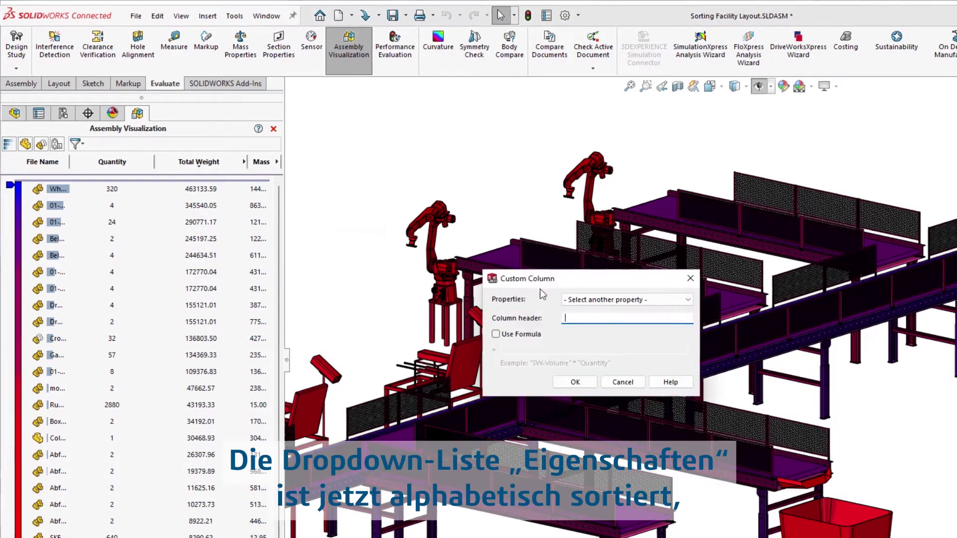
# Step: Add a Graphics-Triangles column and sort components by it, highest first
pyautogui.click(570, 299)
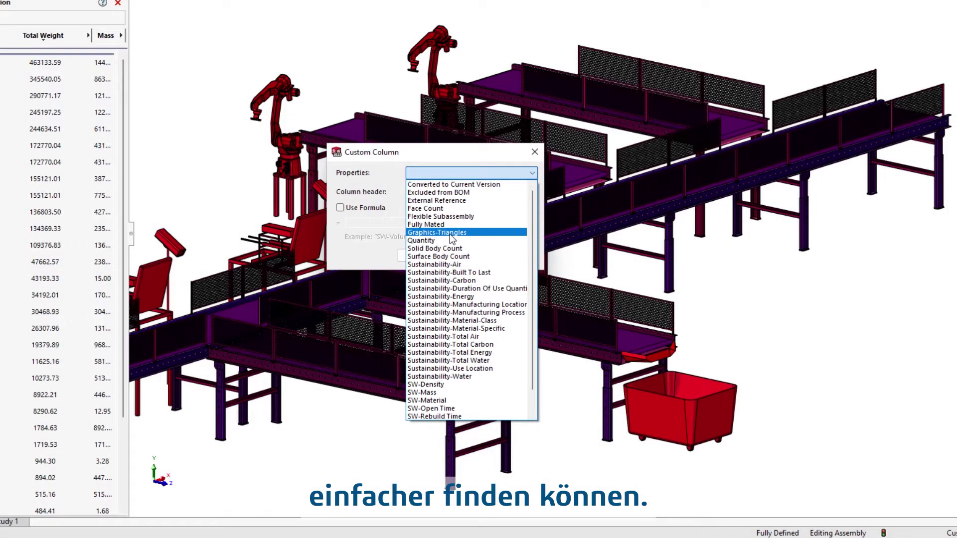
pyautogui.click(450, 233)
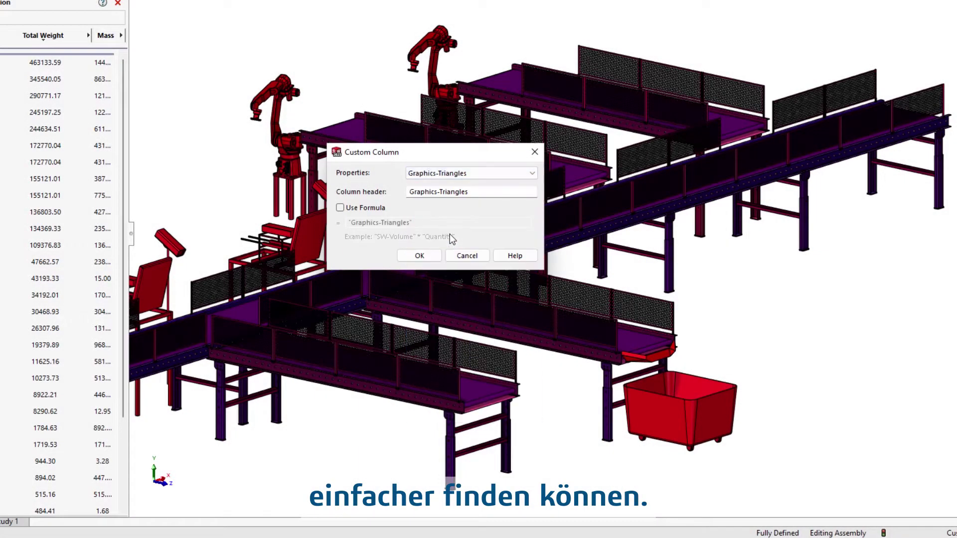
pyautogui.click(419, 256)
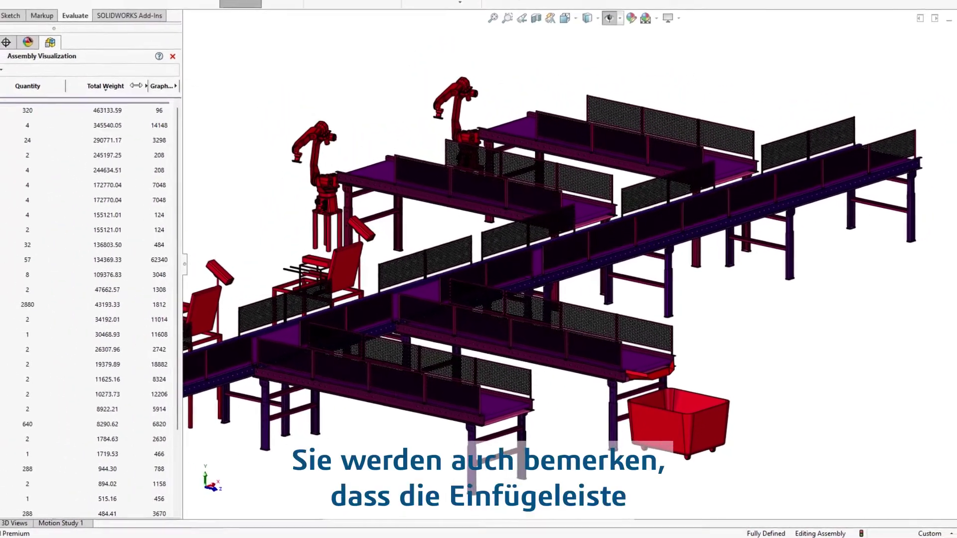
pyautogui.click(138, 67)
# Step: Hide all components below the triangle-count cutoff and fit the remaining layout in view
pyautogui.scroll(-2, 213, 270)
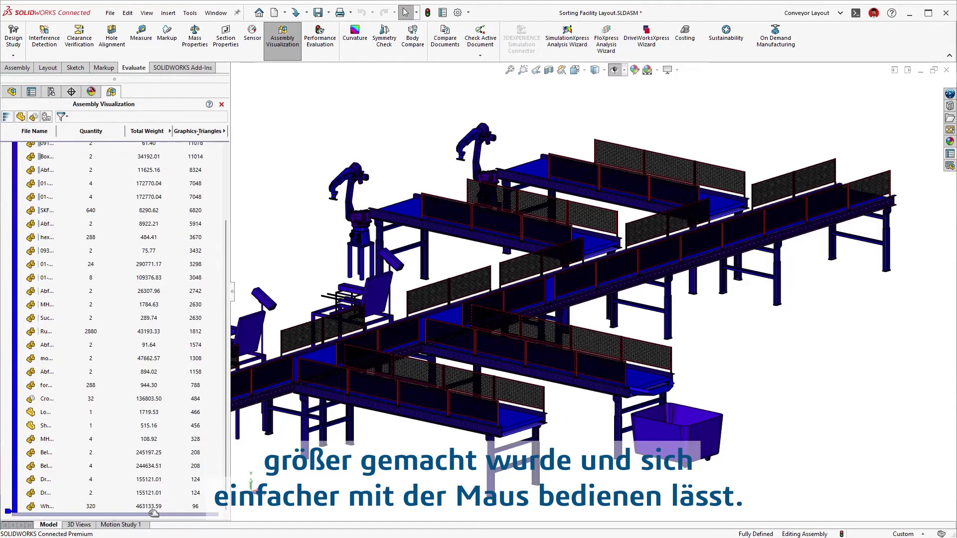
pyautogui.moveTo(153, 514); pyautogui.dragTo(164, 318)
pyautogui.moveTo(149, 210); pyautogui.dragTo(150, 210)
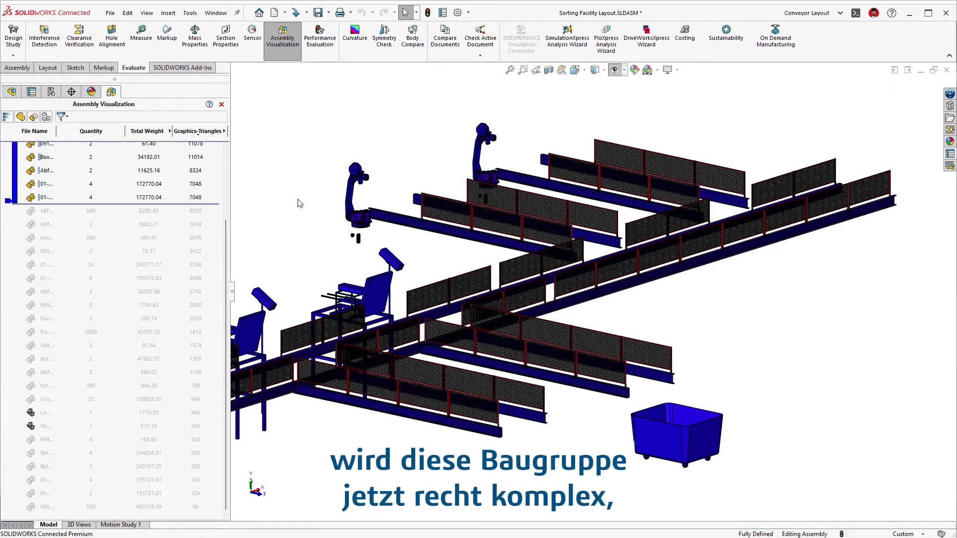
pyautogui.press('f')
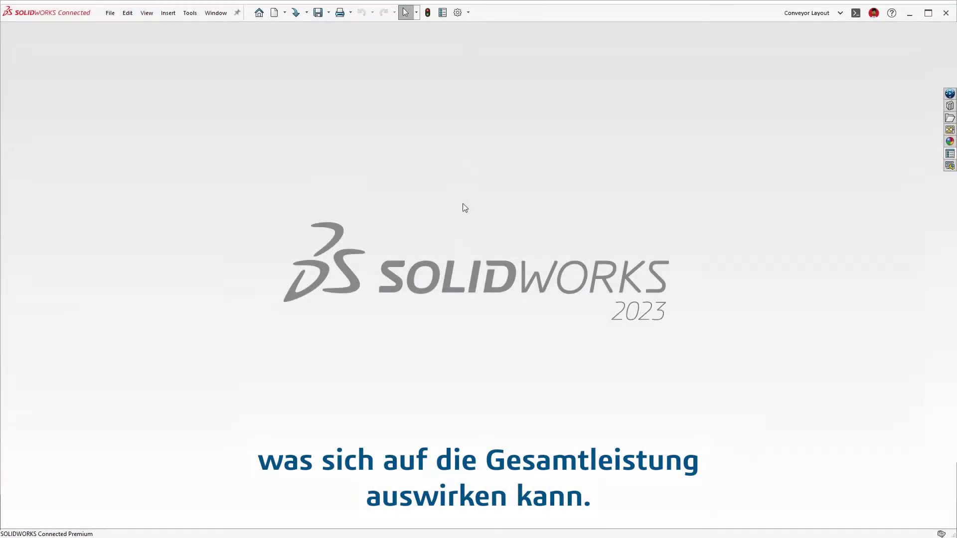
# Step: Review the Performance options, then open Sorting Facility Layout_Final.SLDASM
pyautogui.click(457, 13)
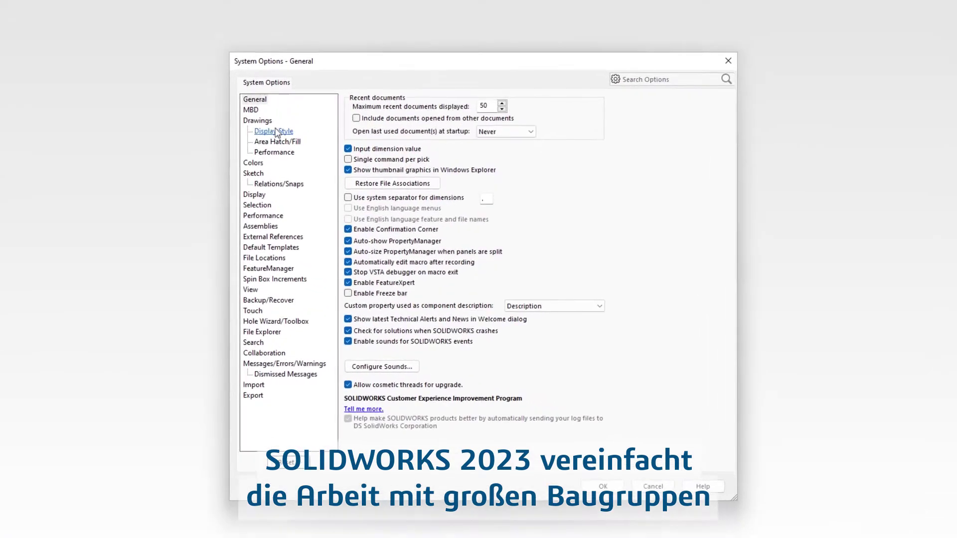
pyautogui.click(253, 211)
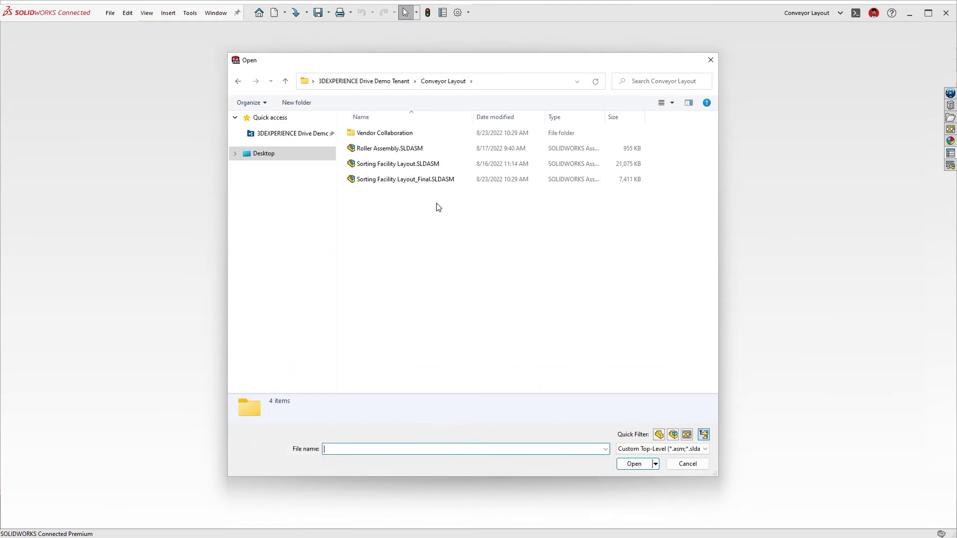
pyautogui.click(419, 181)
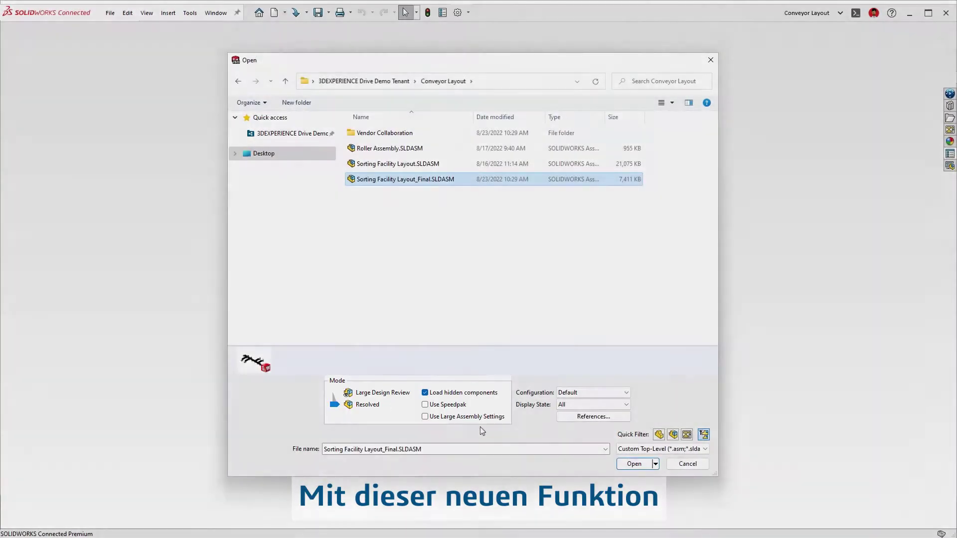
pyautogui.click(634, 464)
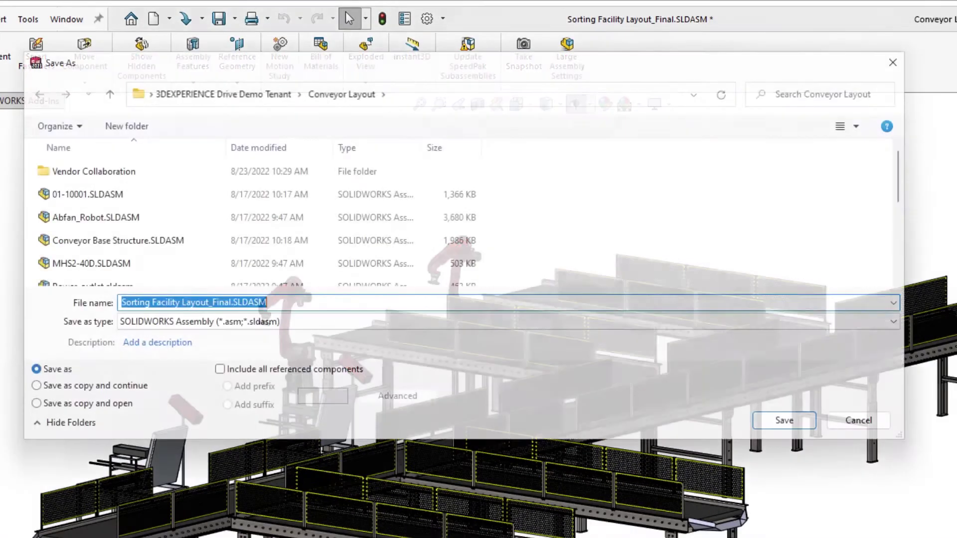
# Step: Export to Vendor Collaboration as STEP AP214, with components saved as separate STEP files
pyautogui.doubleClick(88, 172)
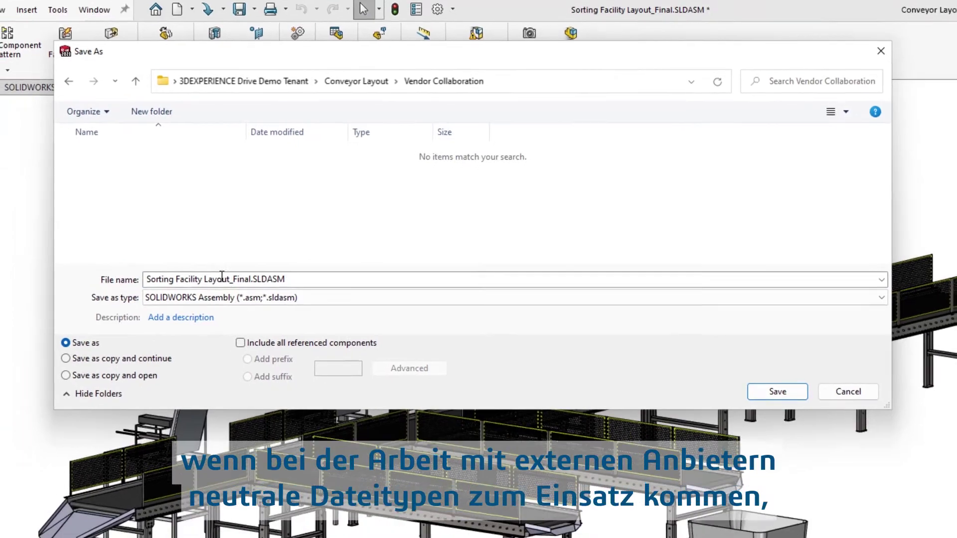
pyautogui.click(222, 297)
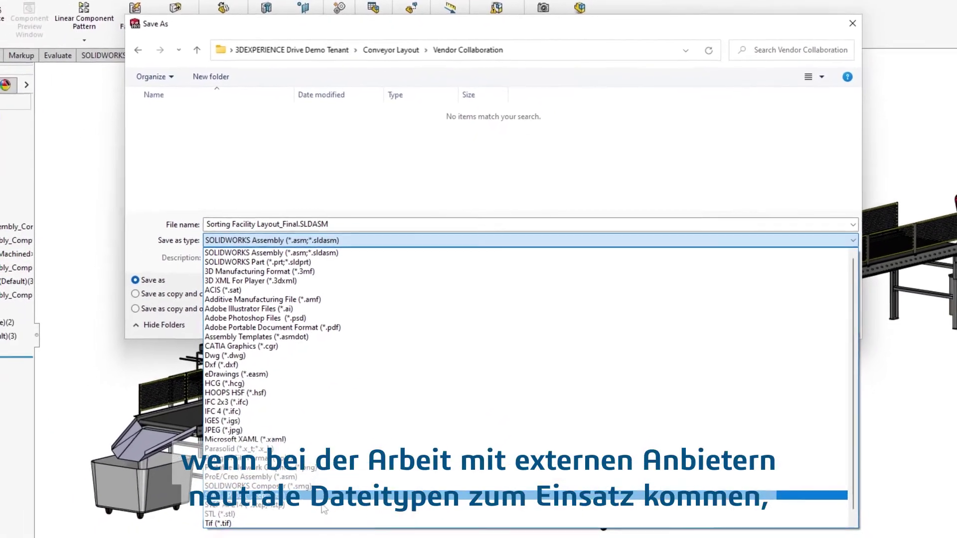
pyautogui.click(324, 506)
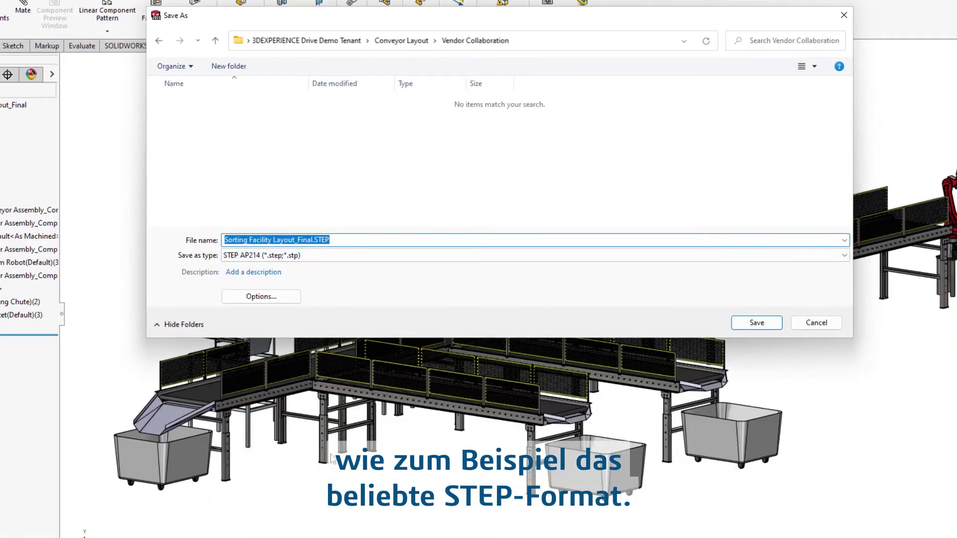
pyautogui.click(273, 297)
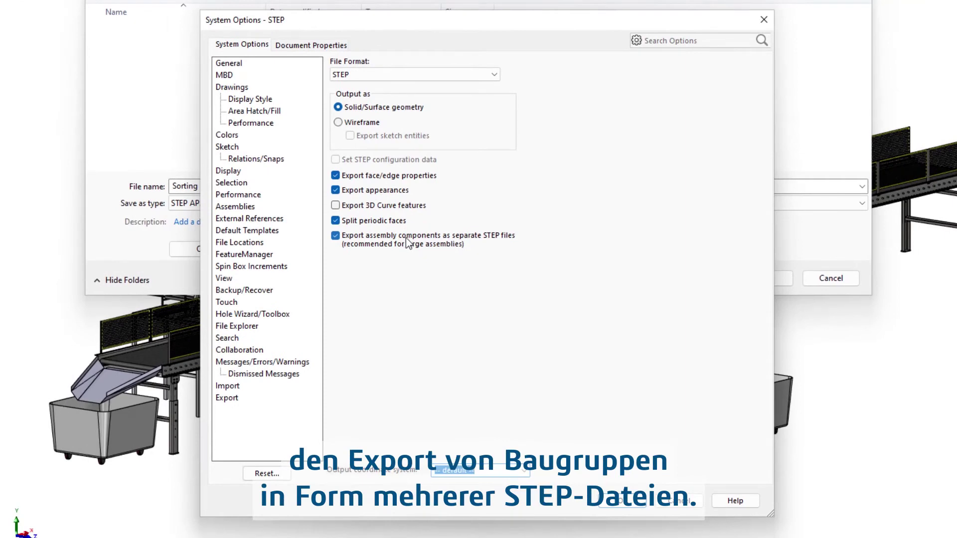
pyautogui.click(620, 501)
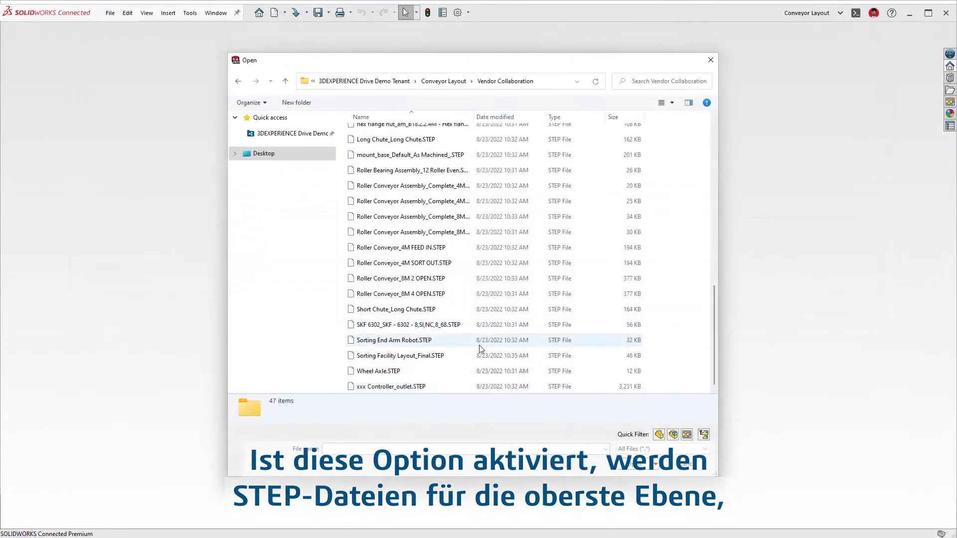
# Step: Reopen Sorting Facility Layout_Final.STEP and expand its roller conveyor subassembly in the tree
pyautogui.click(480, 356)
pyautogui.click(631, 464)
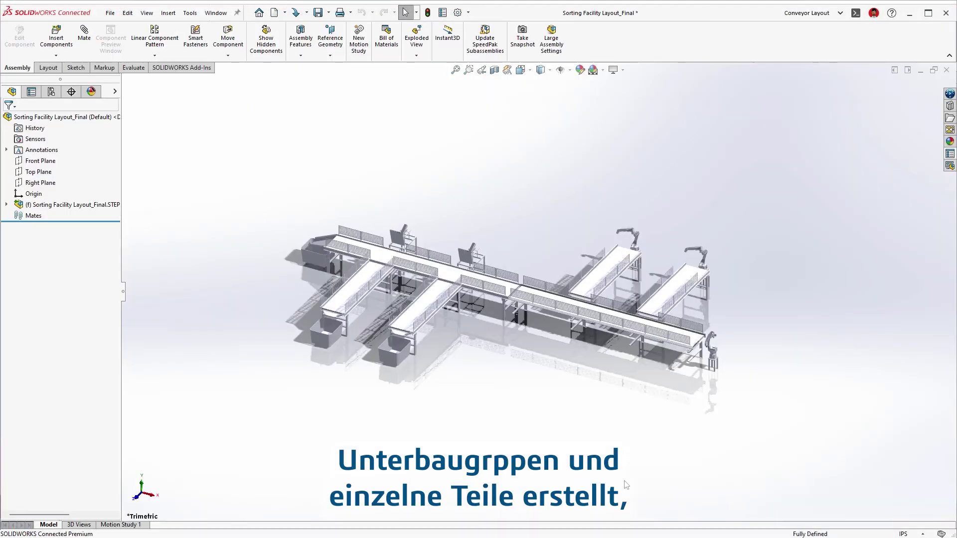
pyautogui.press('f')
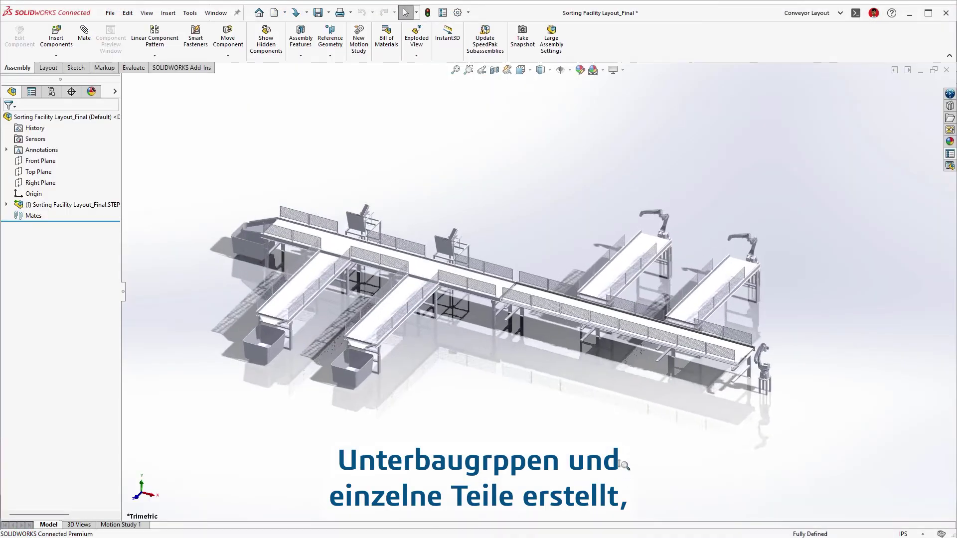
pyautogui.click(6, 204)
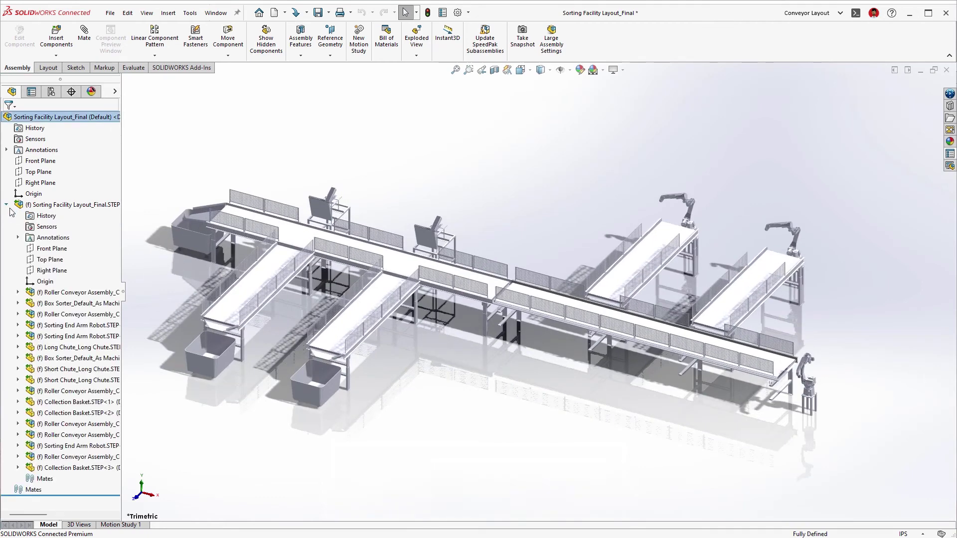
pyautogui.click(17, 292)
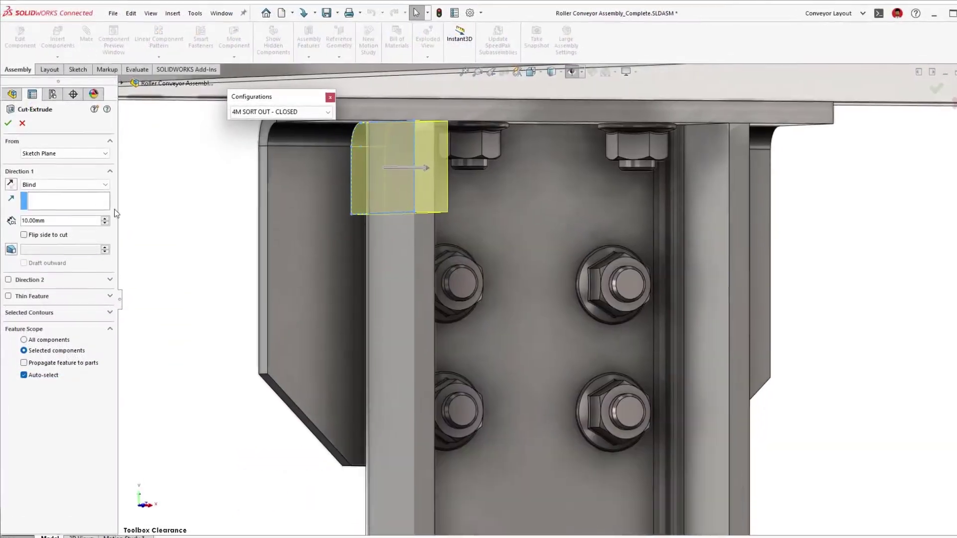
# Step: Set assembly loading to 'Automatically optimize resolved mode, hide lightweight mode'
pyautogui.click(65, 185)
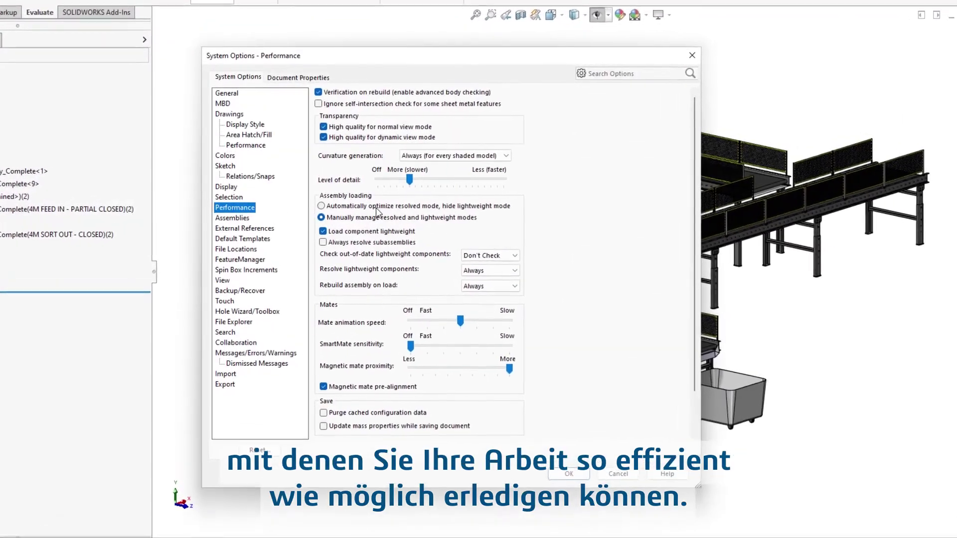
pyautogui.click(377, 207)
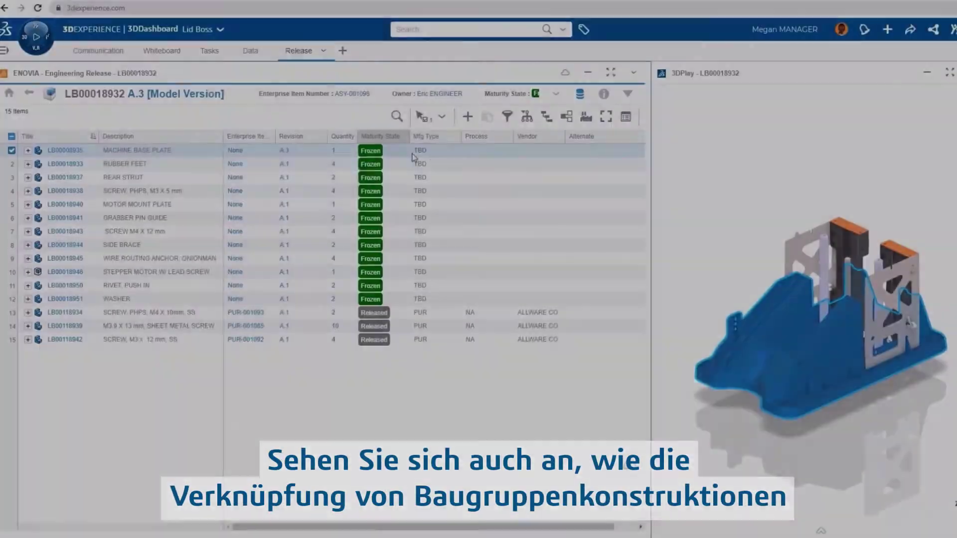
# Step: Set row 1's Mfg Type to MOL and Process to INJECTION, then colorize by Time Constraint
pyautogui.click(421, 151)
pyautogui.click(457, 151)
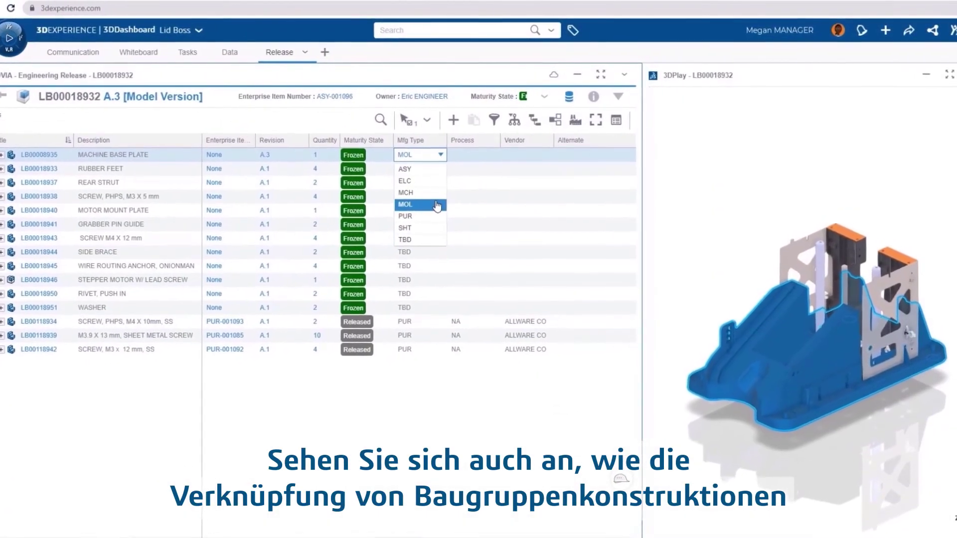
pyautogui.click(437, 205)
pyautogui.click(457, 155)
pyautogui.write('INJE')
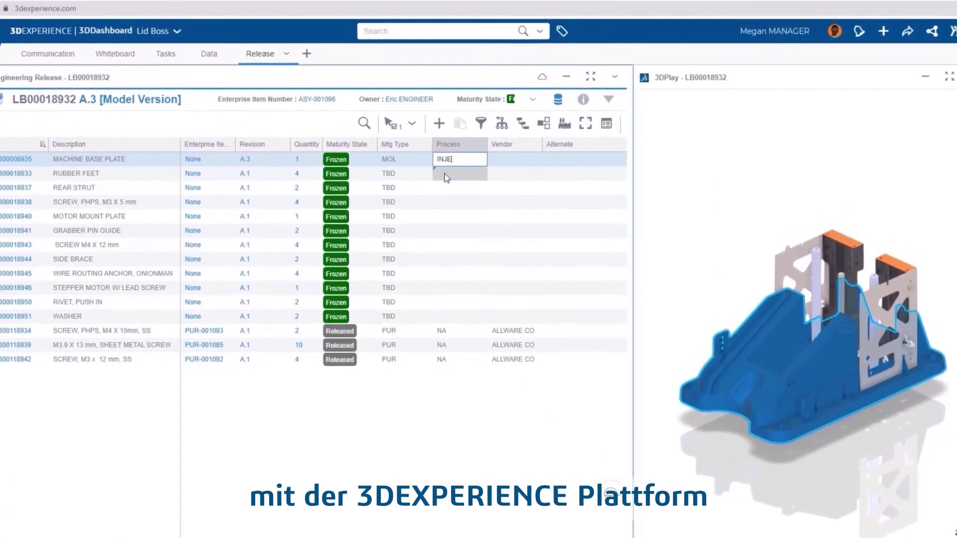
pyautogui.write('CTION')
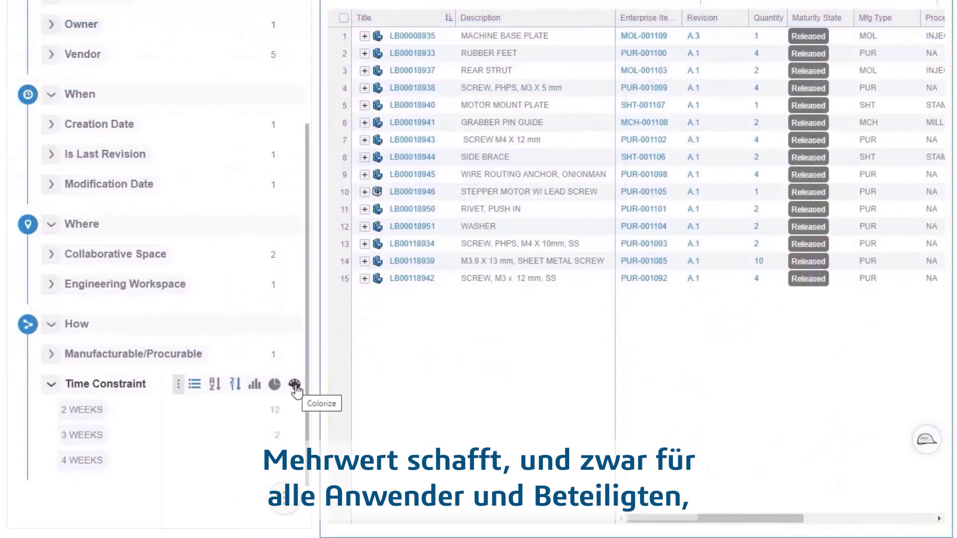
pyautogui.click(294, 384)
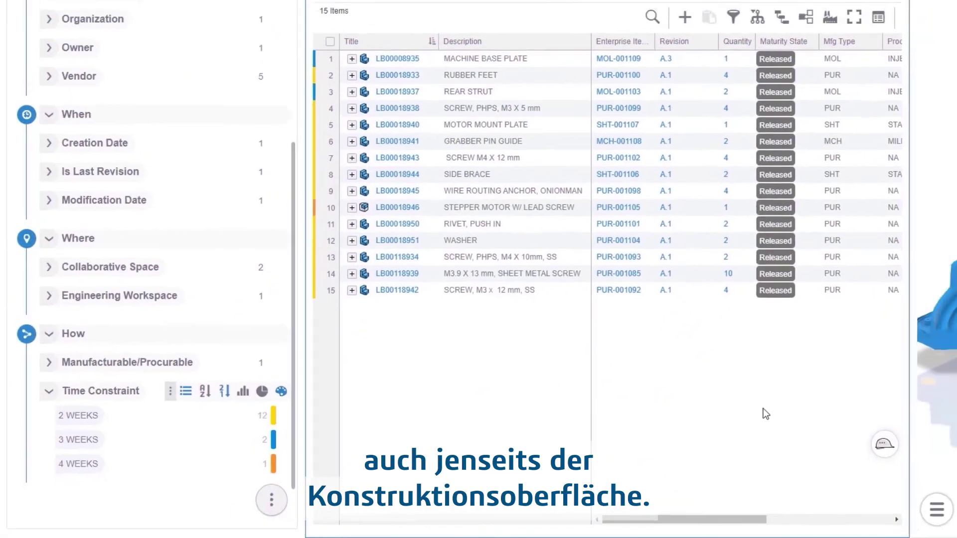